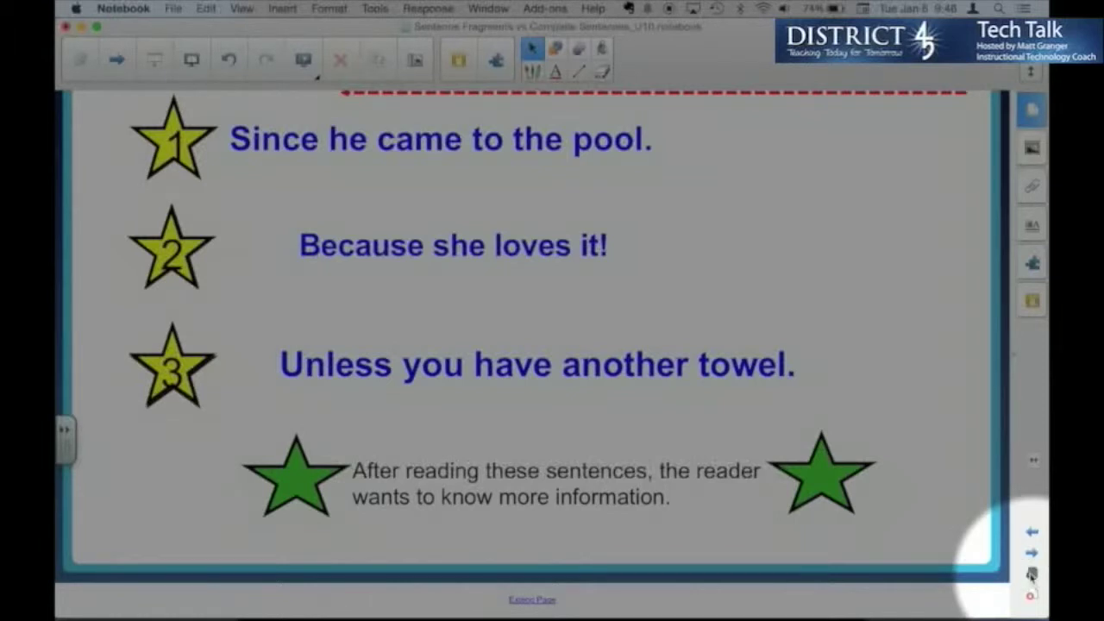
Move from the sentence-fragments slide to the blank digital nation page.
{"action": "left_click", "coordinate": [1033, 576]}
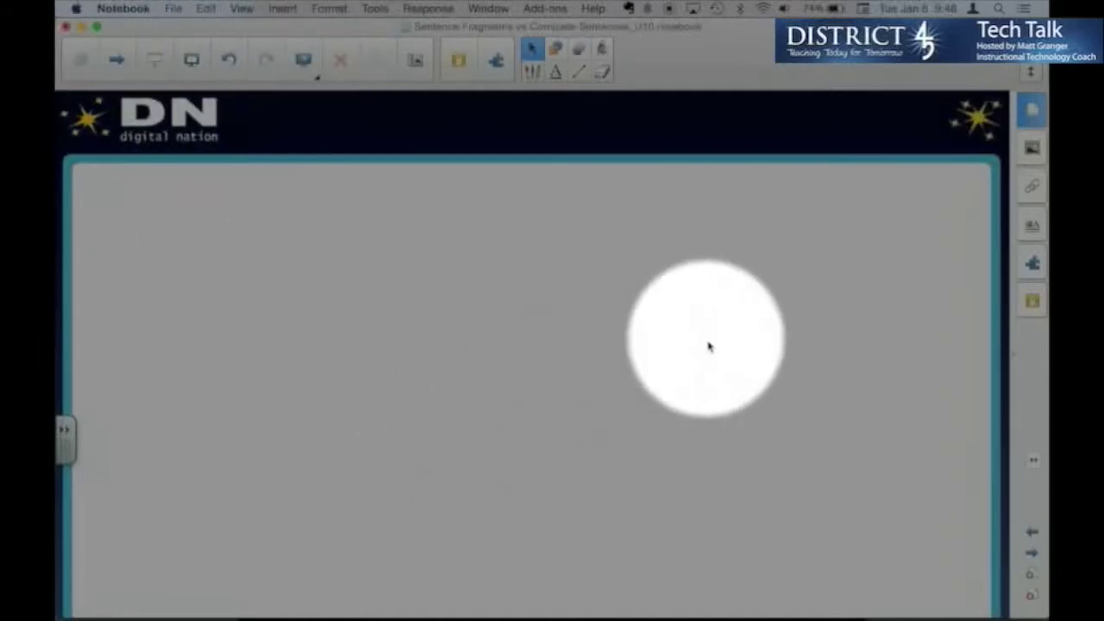
{"action": "key", "text": "Escape"}
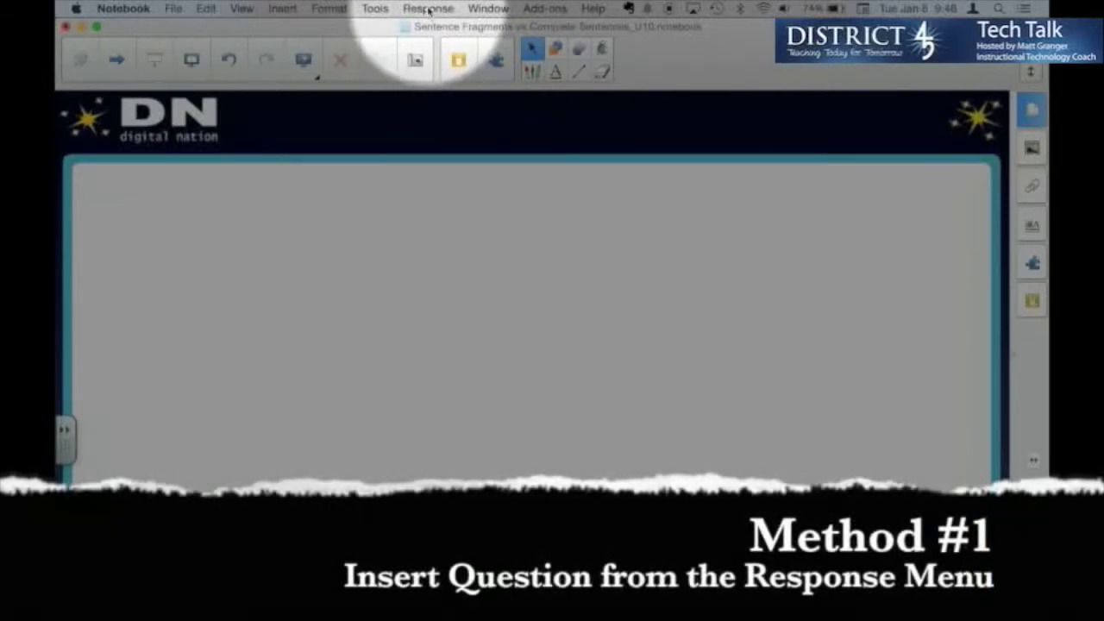
{"action": "left_click", "coordinate": [429, 11]}
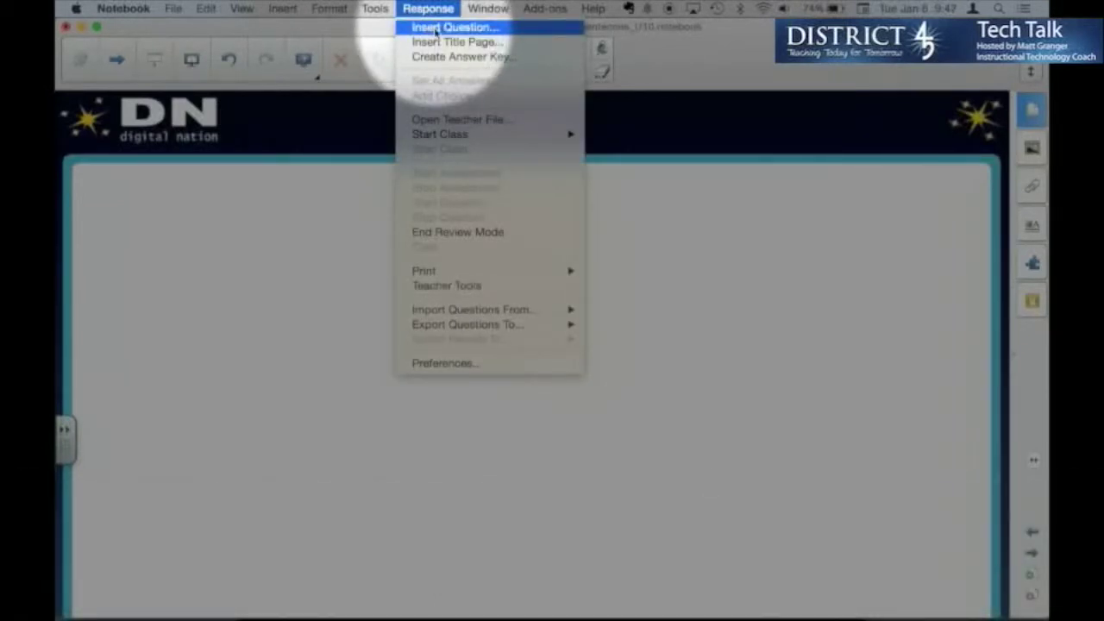
{"action": "left_click", "coordinate": [436, 28]}
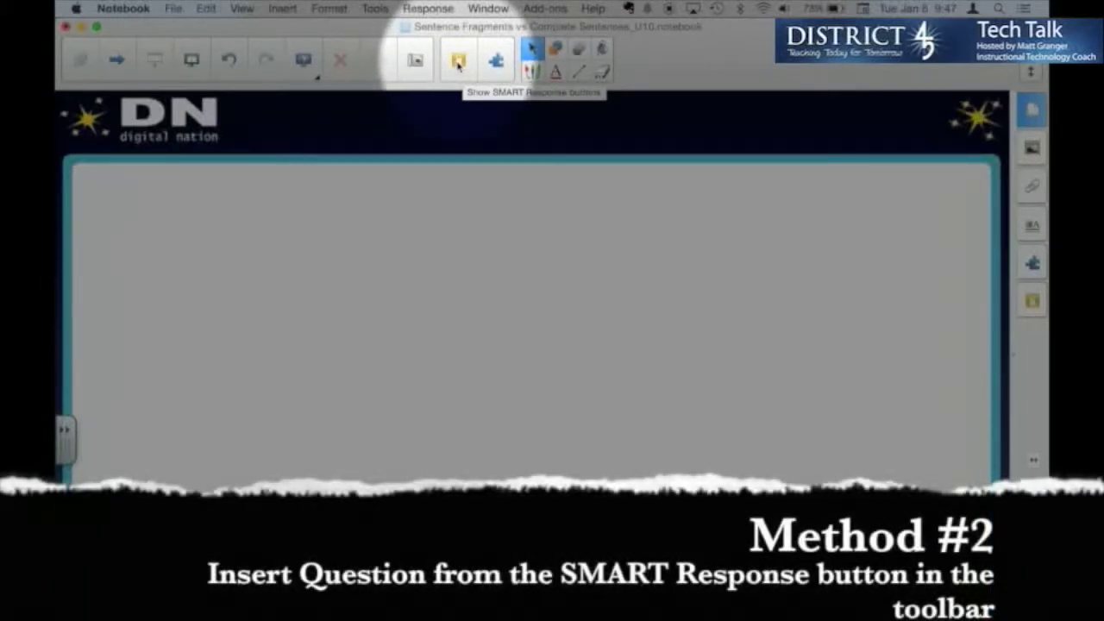
Bring up SMART Response's Insert Question chooser, then cancel it without adding a question.
{"action": "left_click", "coordinate": [458, 62]}
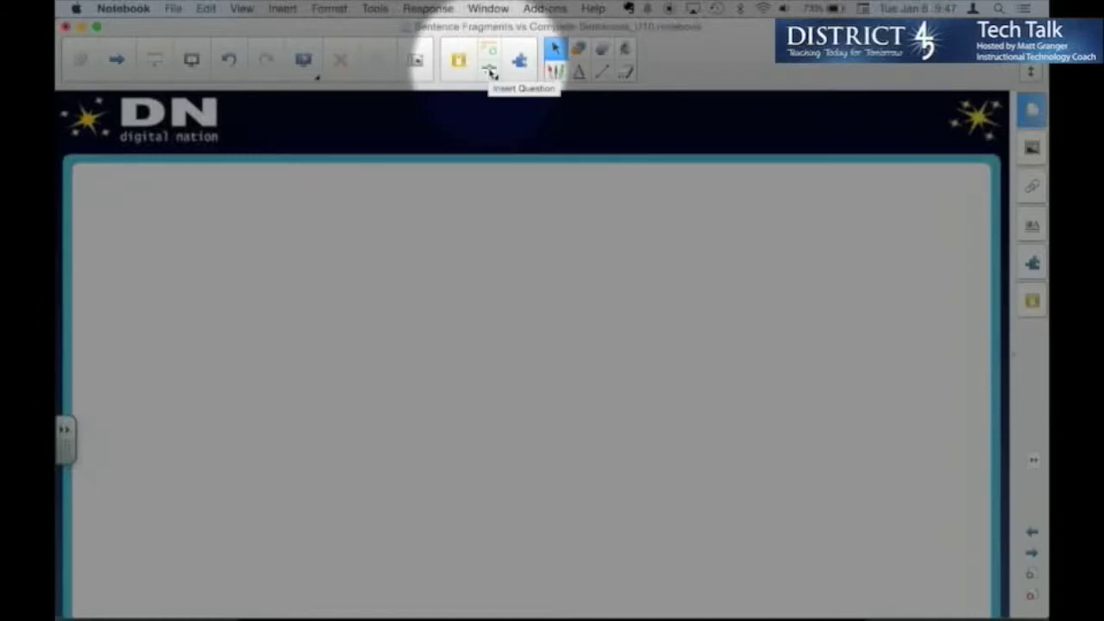
{"action": "left_click", "coordinate": [491, 74]}
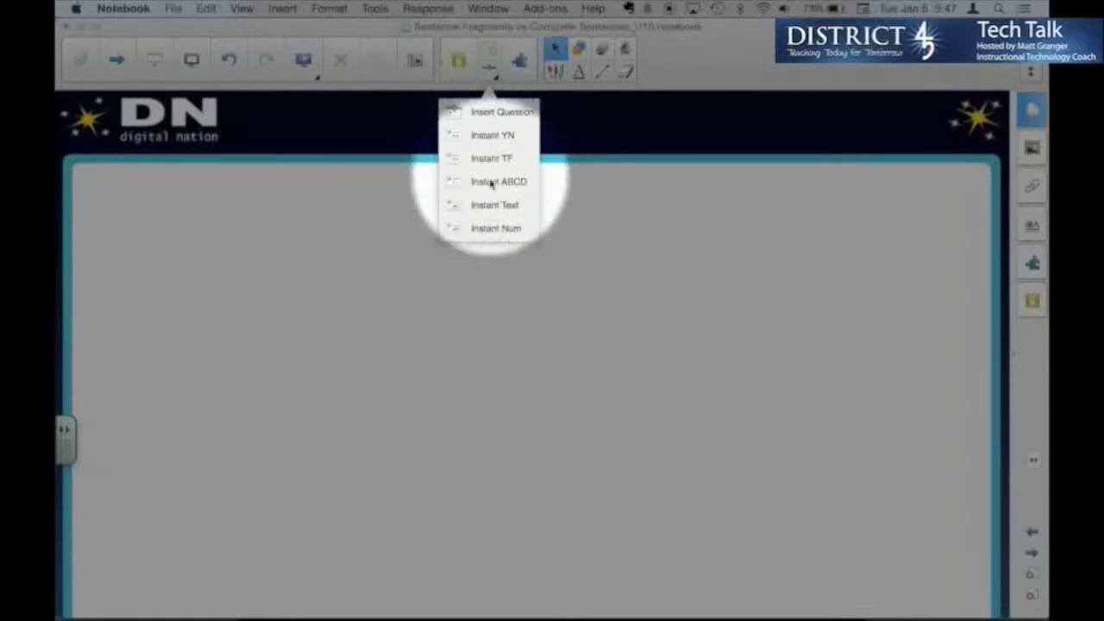
{"action": "left_click", "coordinate": [488, 112]}
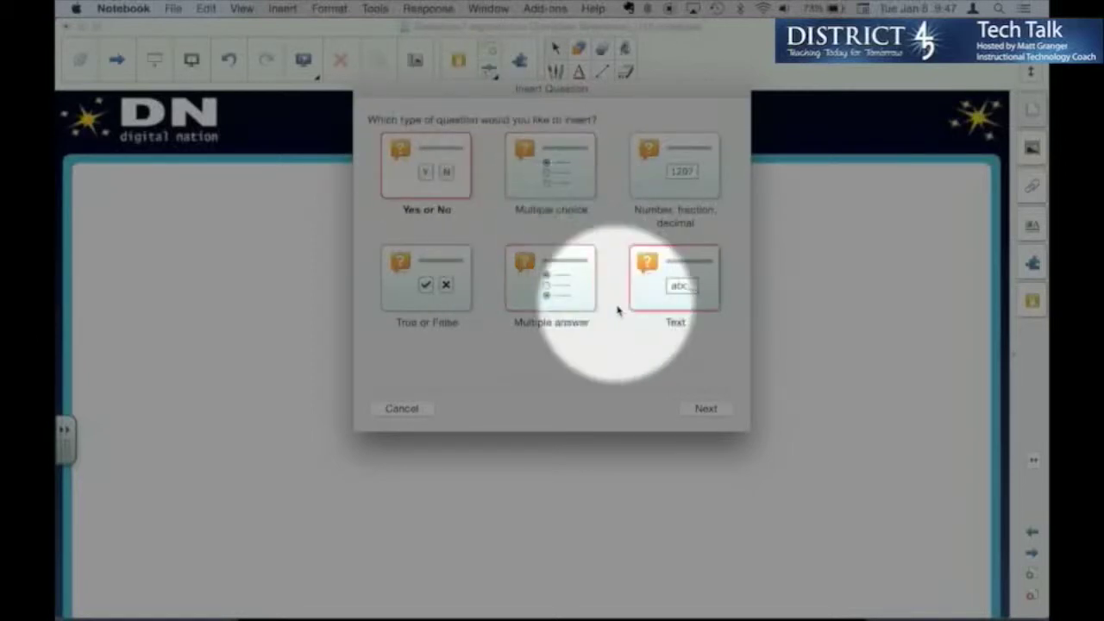
{"action": "left_click", "coordinate": [414, 405]}
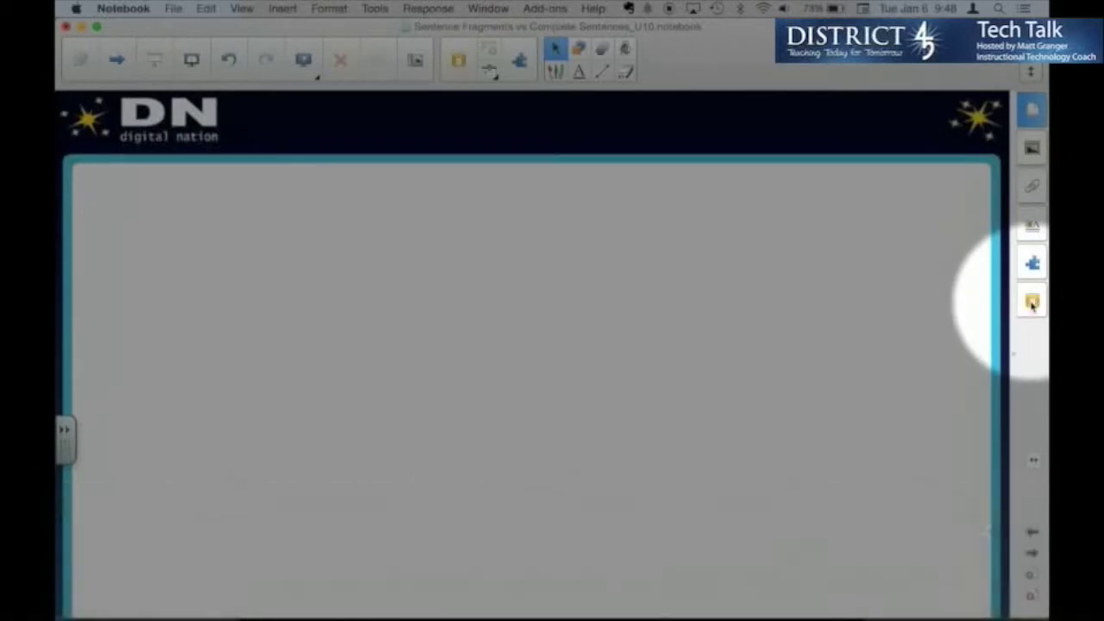
Open the SMART Response sidebar panel and start a new assessment question.
{"action": "left_click", "coordinate": [1032, 303]}
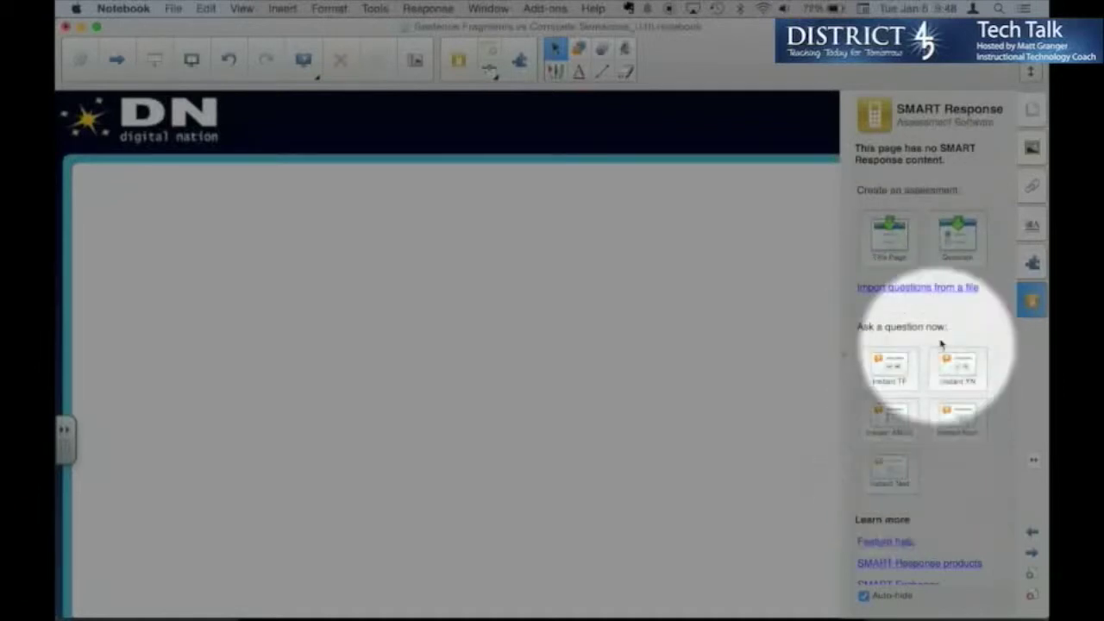
{"action": "left_click", "coordinate": [954, 244]}
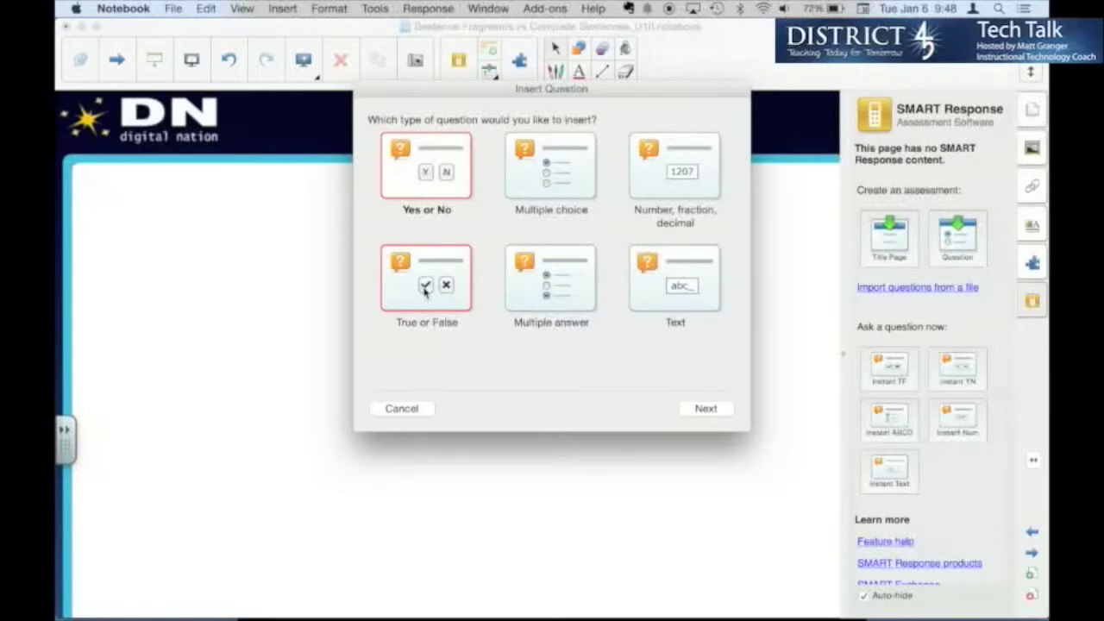
Choose Yes or No as the question type and continue to the question-text step.
{"action": "left_click", "coordinate": [556, 291]}
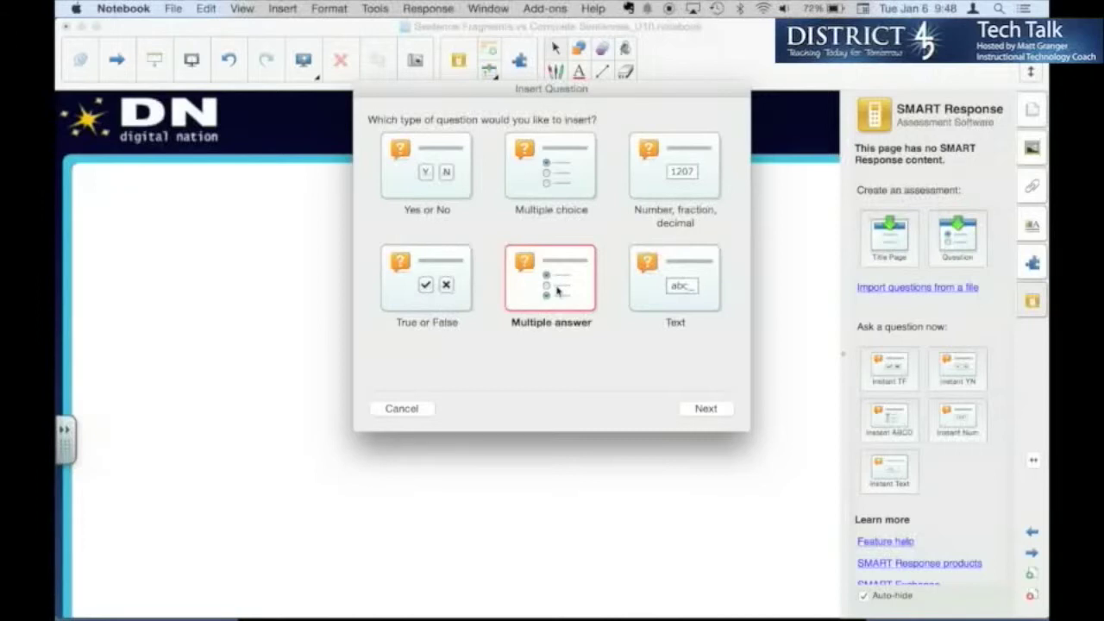
{"action": "left_click", "coordinate": [430, 178]}
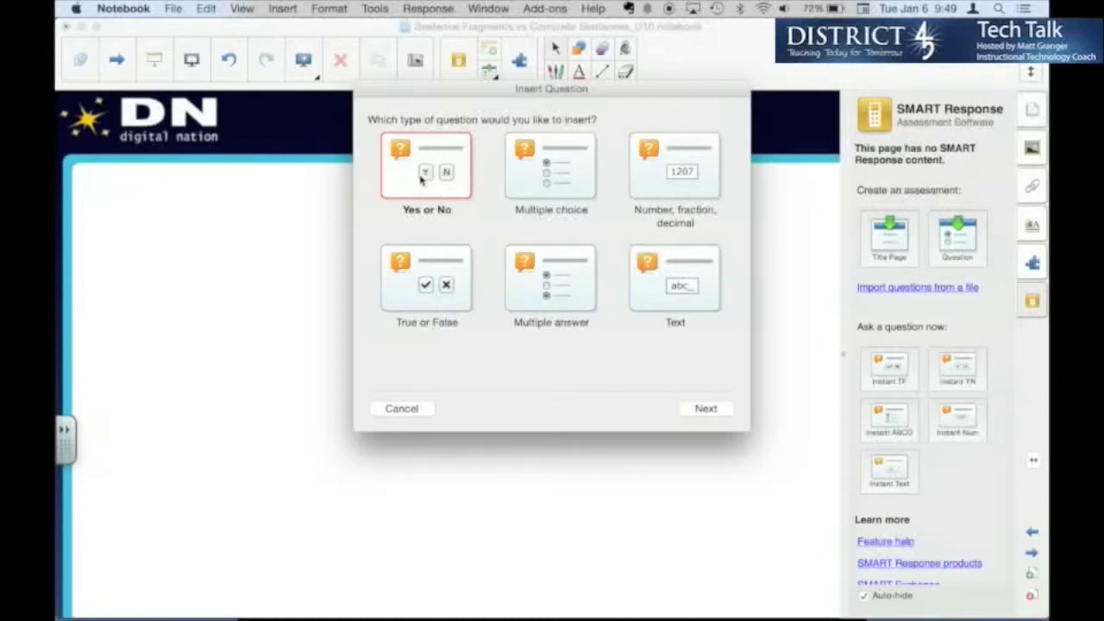
{"action": "left_click", "coordinate": [705, 410]}
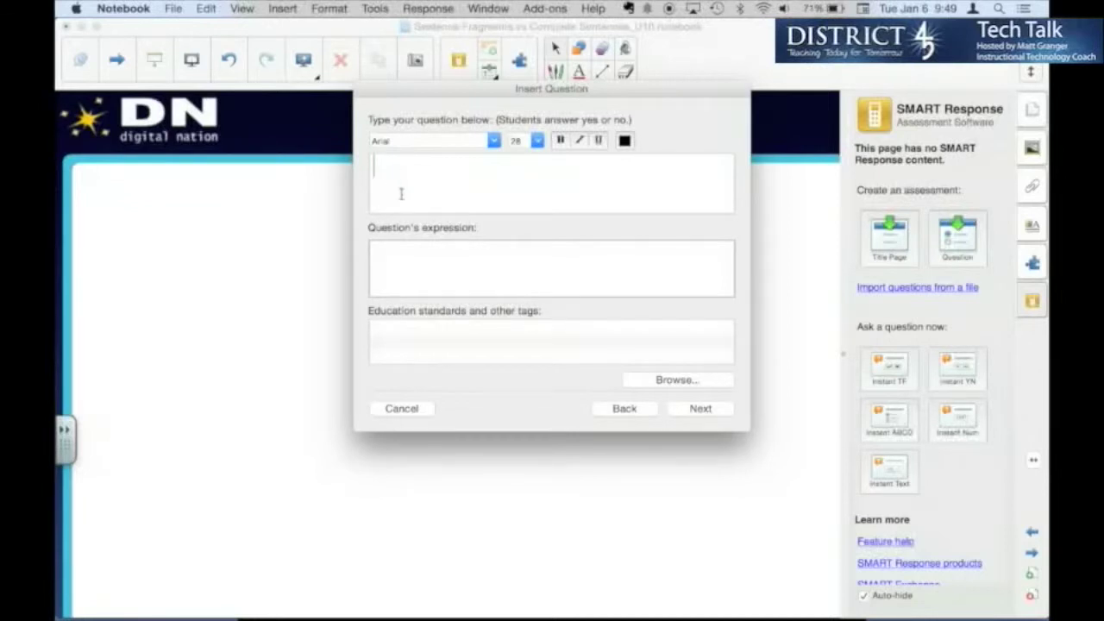
Enter the question 'Joe went to the pool.' and open its education-standards tags.
{"action": "type", "text": "Joe went to the pool."}
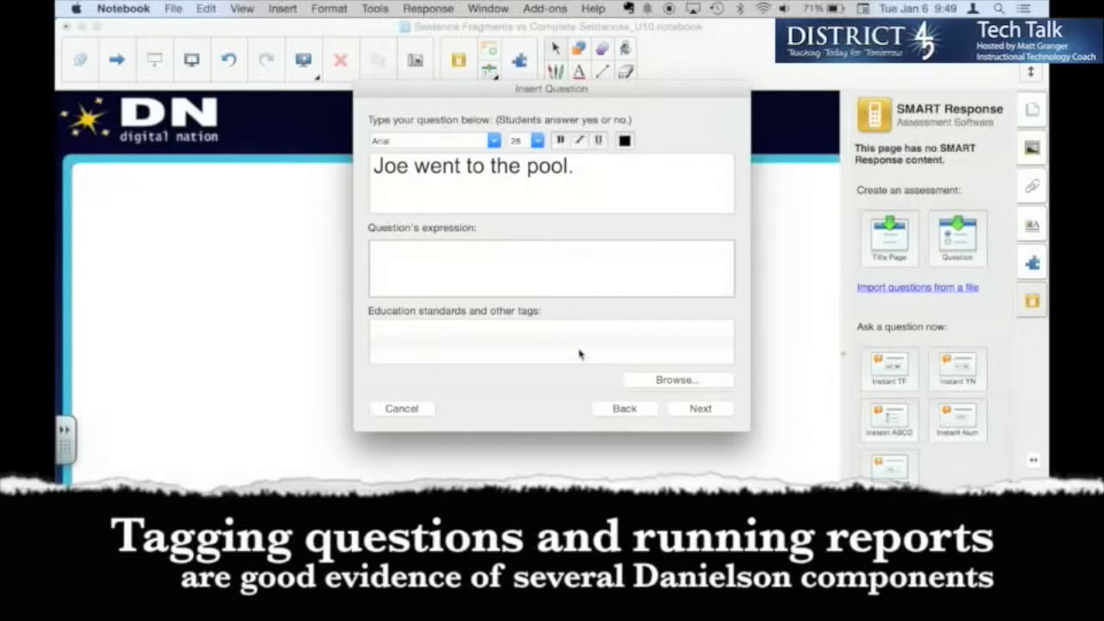
{"action": "left_click", "coordinate": [668, 379]}
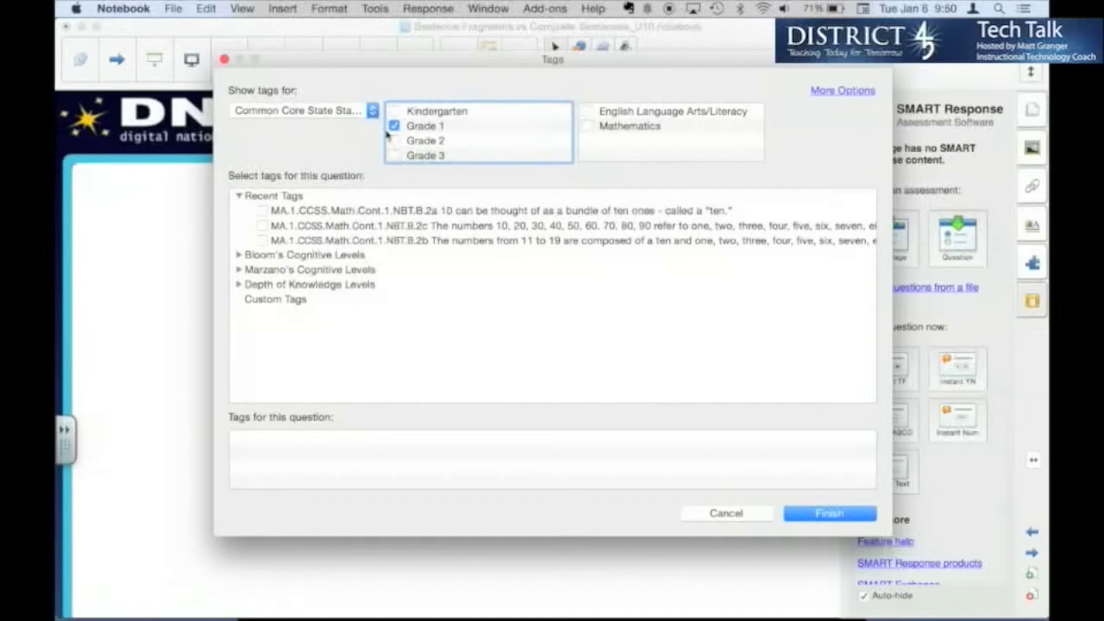
Tag the question with Grade 3 writing standard LA.3.CCSS.ELA-Literacy.W.3.1b.
{"action": "left_click", "coordinate": [394, 155]}
{"action": "left_click", "coordinate": [634, 112]}
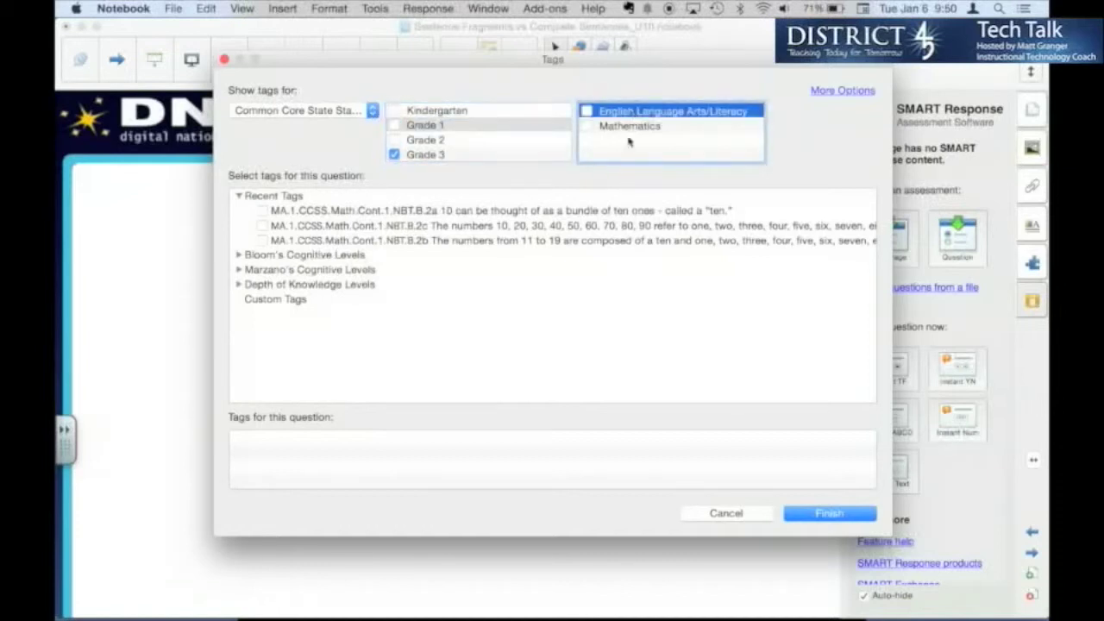
{"action": "key", "text": "space"}
{"action": "left_click", "coordinate": [239, 255]}
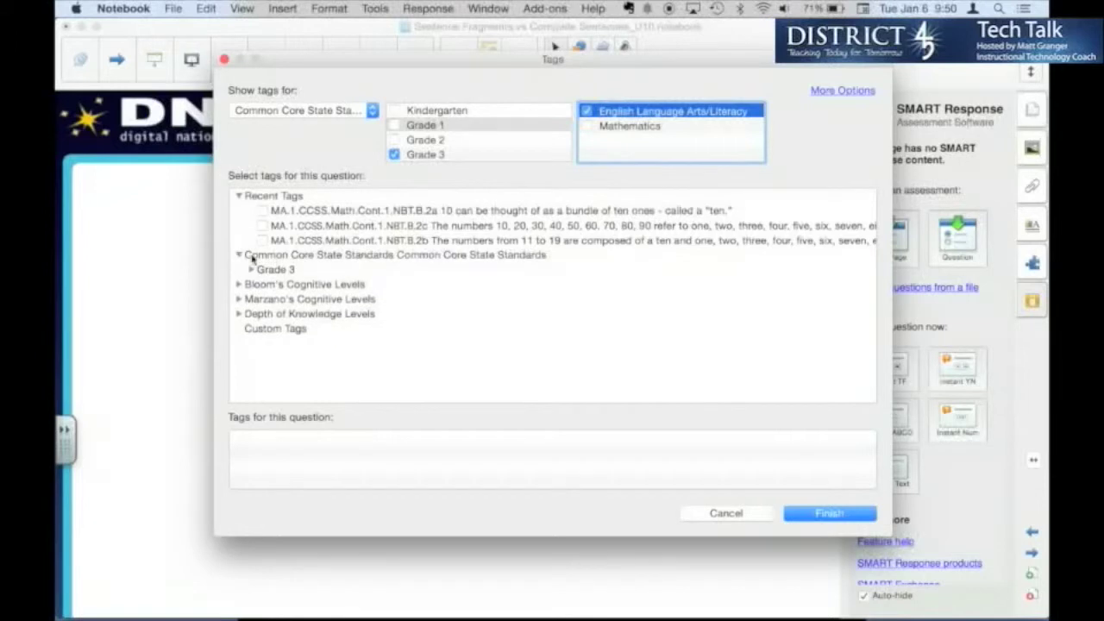
{"action": "left_click", "coordinate": [251, 269]}
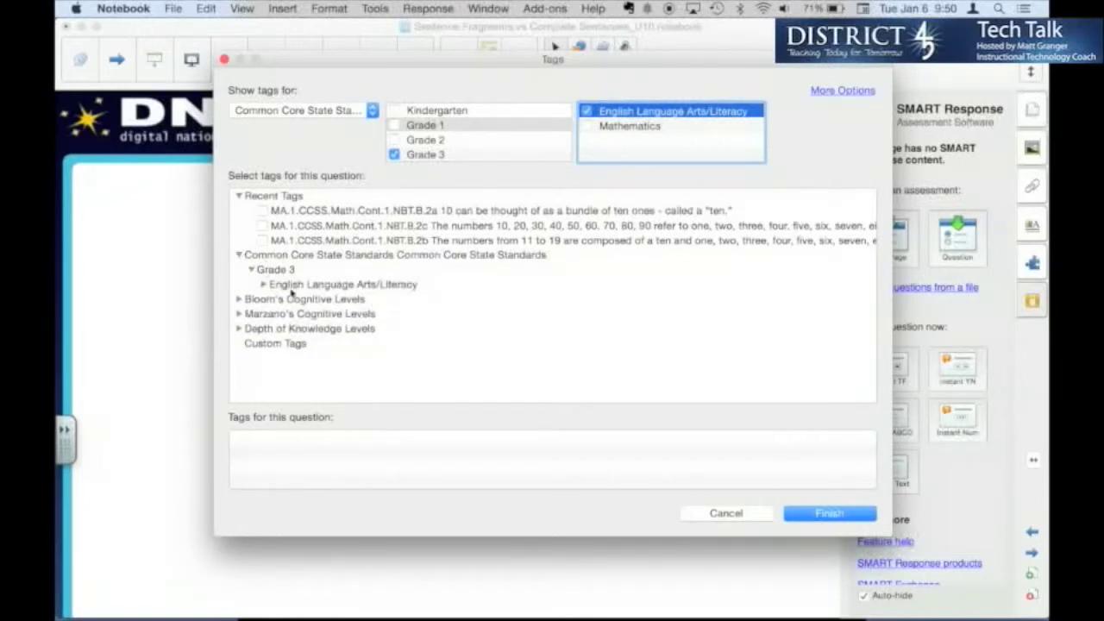
{"action": "left_click", "coordinate": [263, 284]}
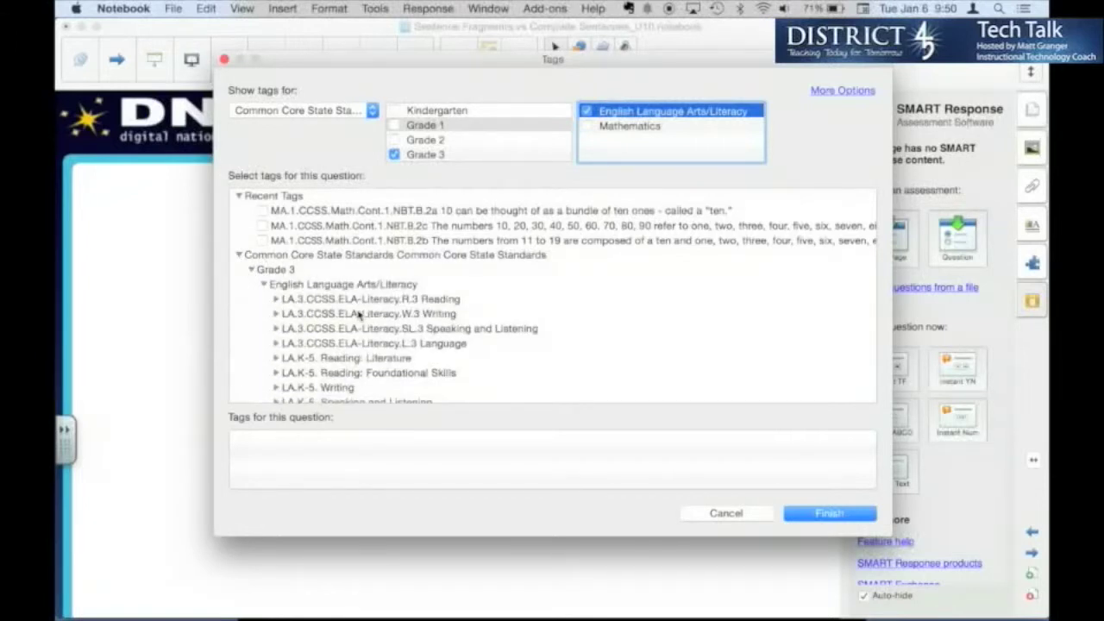
{"action": "scroll", "coordinate": [359, 315], "scroll_direction": "down", "scroll_amount": 3}
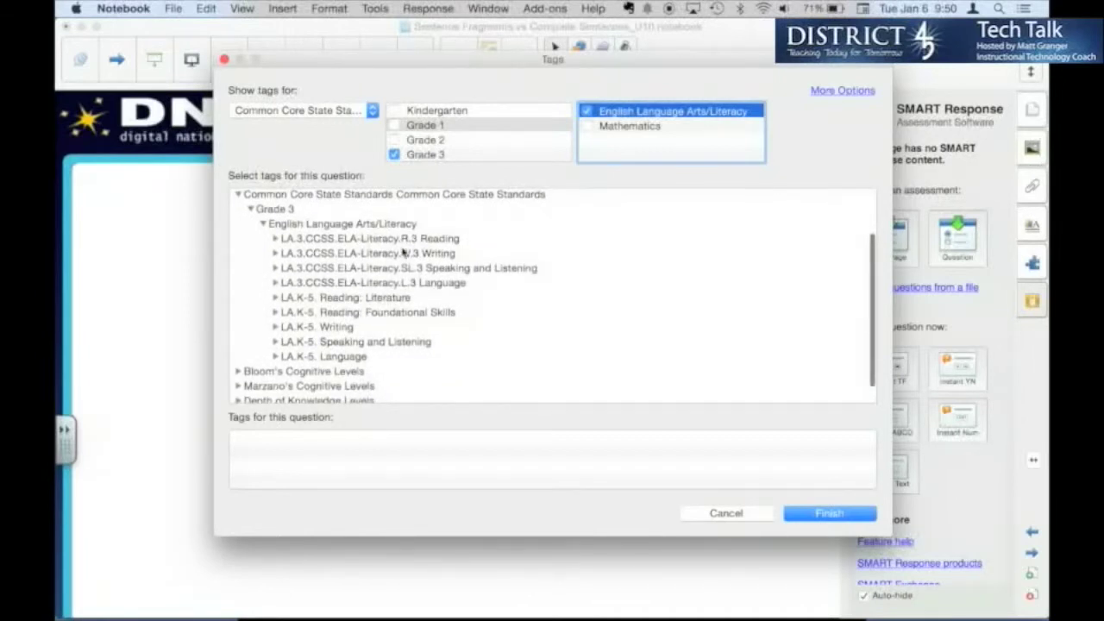
{"action": "left_click", "coordinate": [276, 327]}
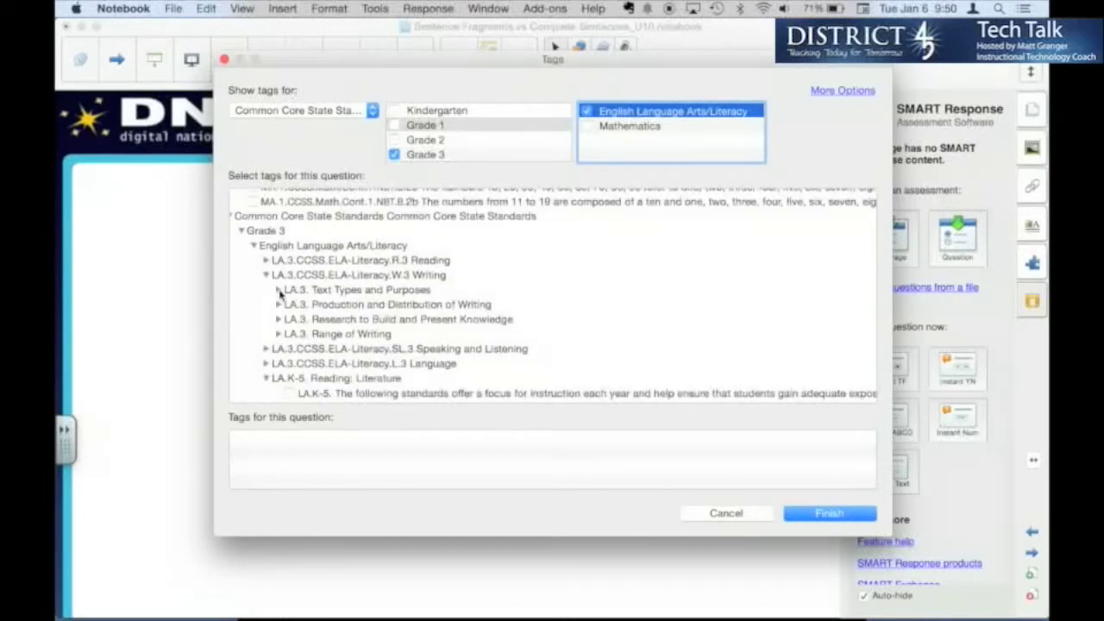
{"action": "left_click", "coordinate": [279, 290]}
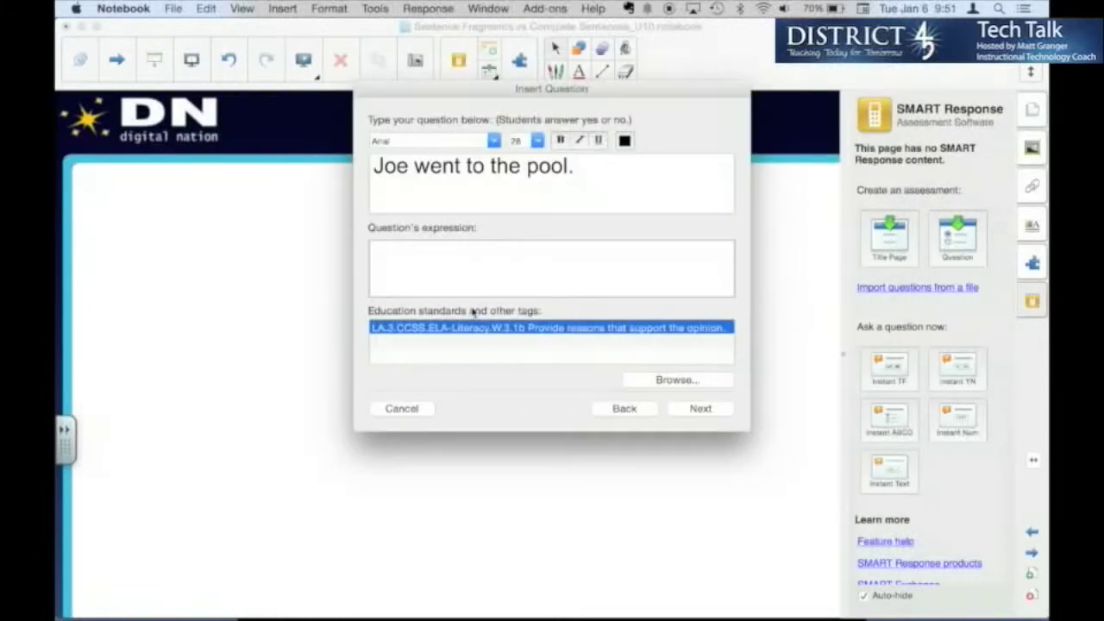
{"action": "left_click", "coordinate": [668, 381]}
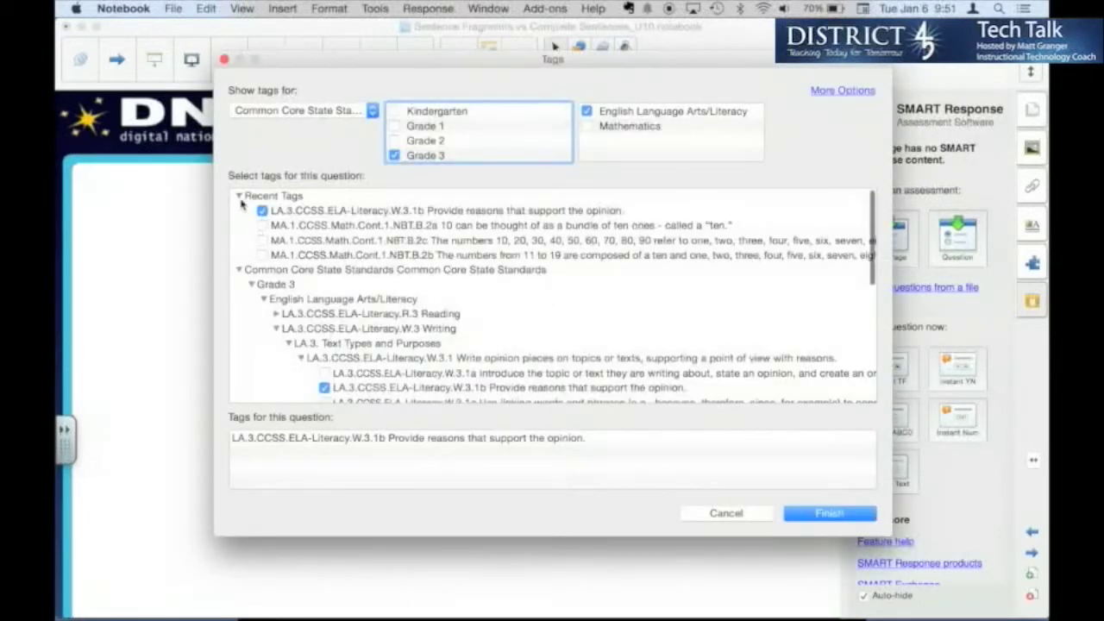
{"action": "left_click", "coordinate": [240, 270]}
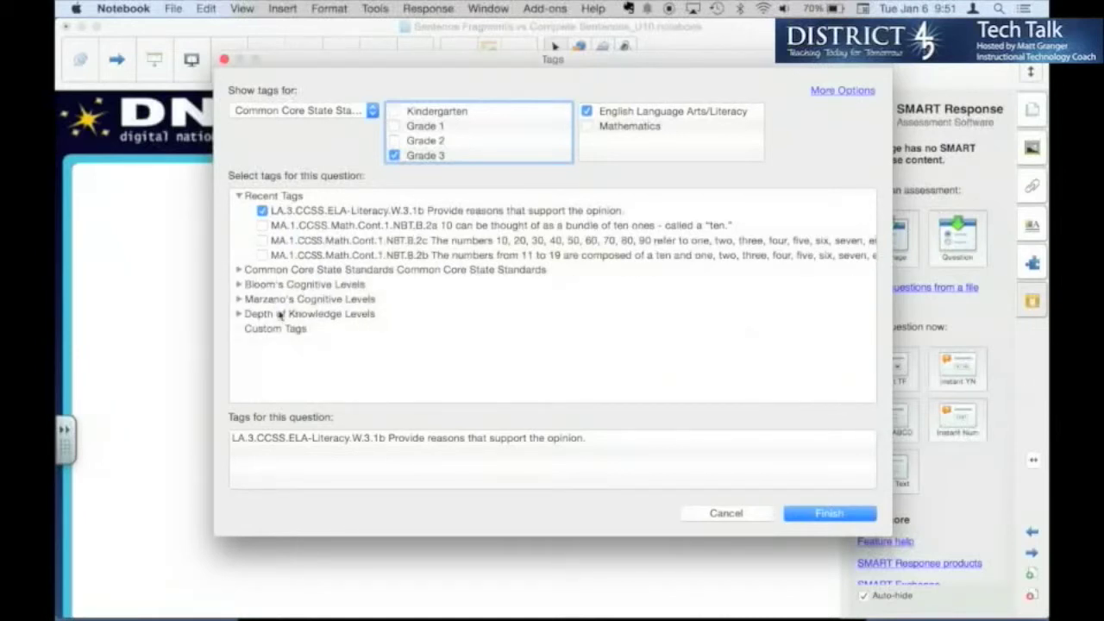
{"action": "left_click", "coordinate": [242, 196]}
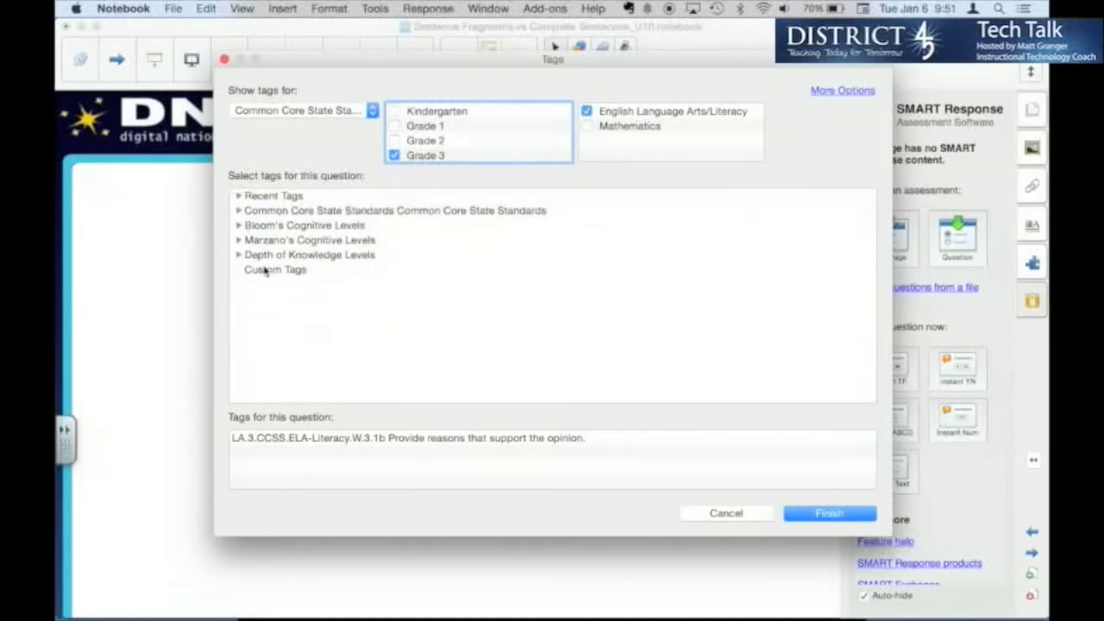
{"action": "key", "text": "Return"}
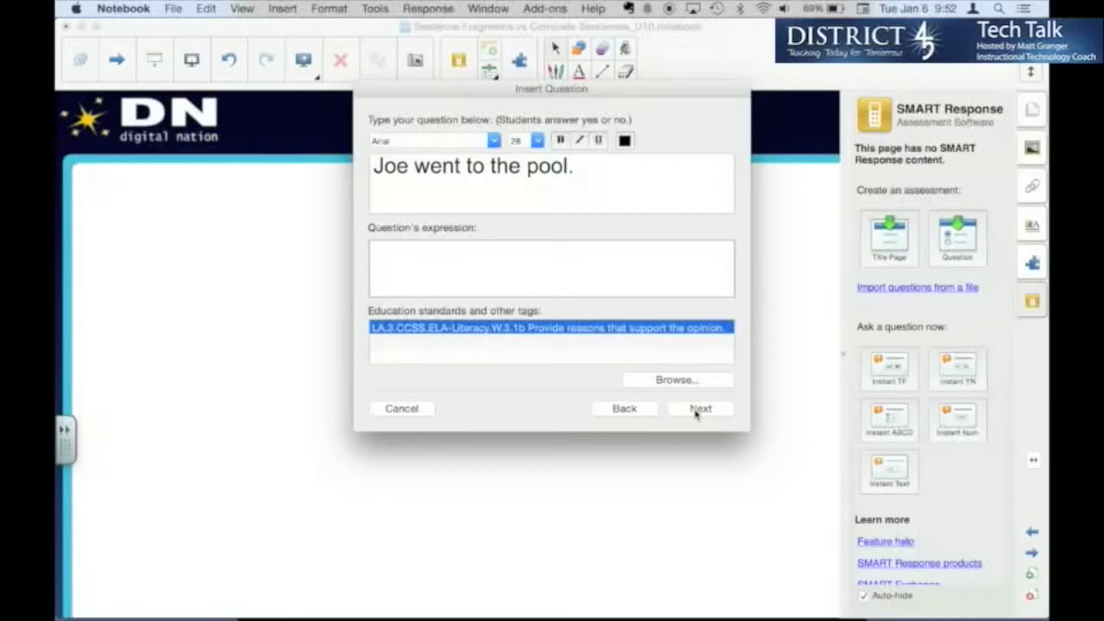
{"action": "left_click", "coordinate": [696, 412]}
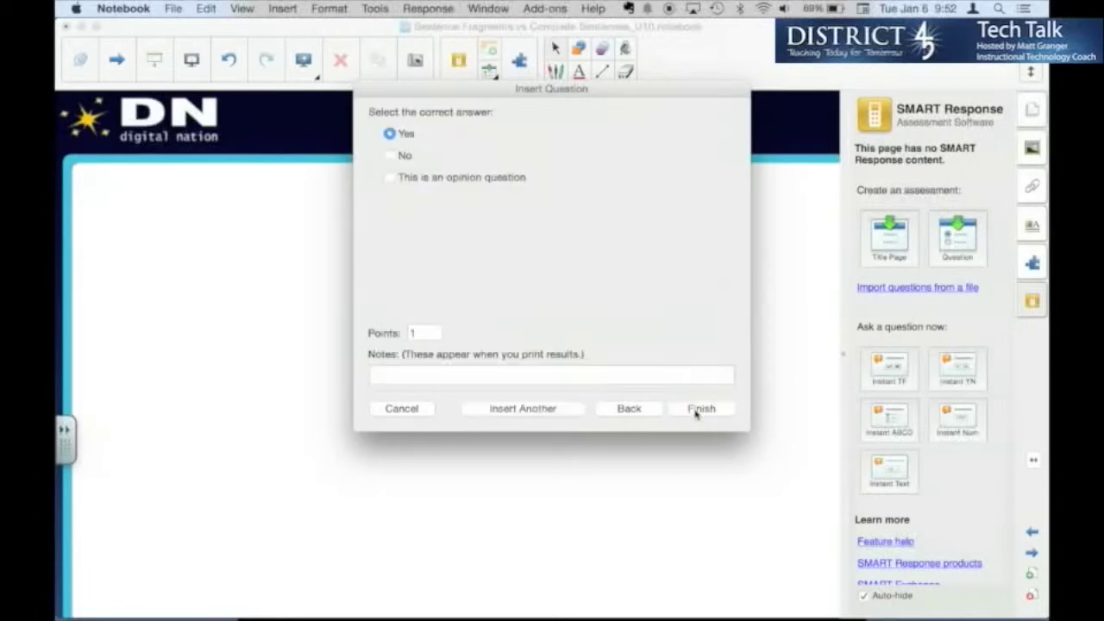
Mark No as the correct answer and keep the question to add another.
{"action": "left_click", "coordinate": [389, 155]}
{"action": "left_click", "coordinate": [516, 415]}
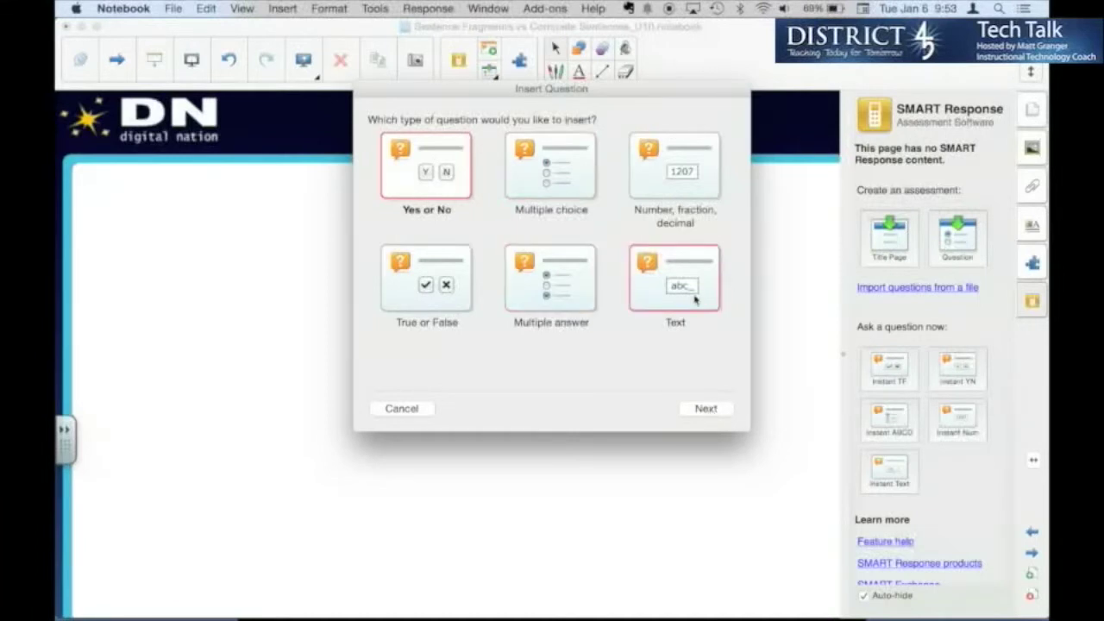
Choose Multiple answer as the type for the second question.
{"action": "left_click", "coordinate": [558, 293]}
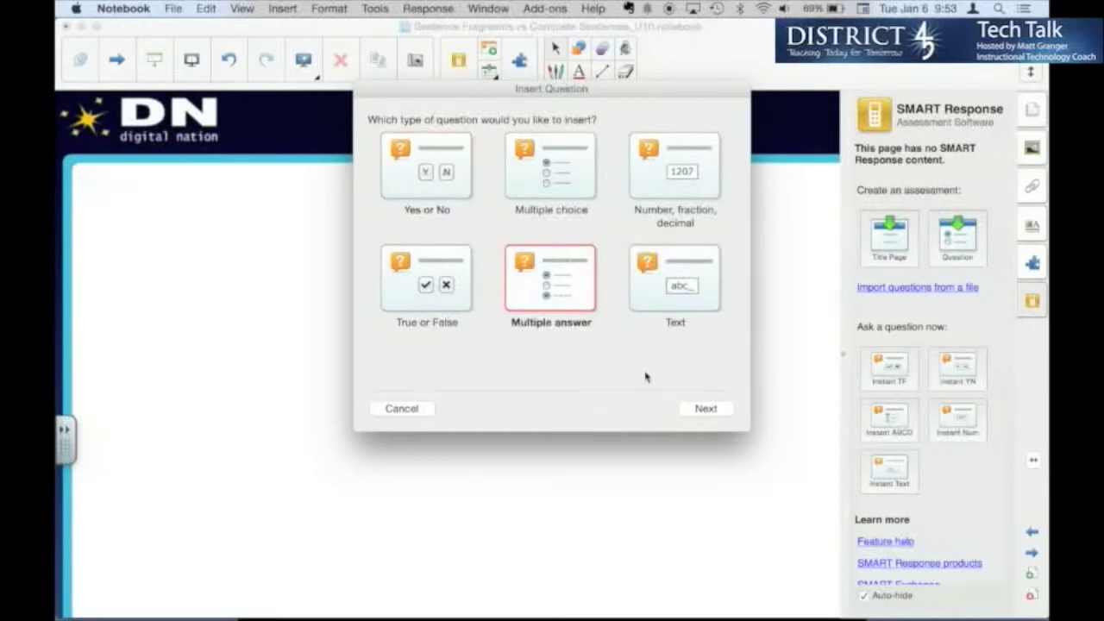
Enter the multiple-answer question 'Select the sentence fragments.' and continue to its choices.
{"action": "left_click", "coordinate": [706, 410]}
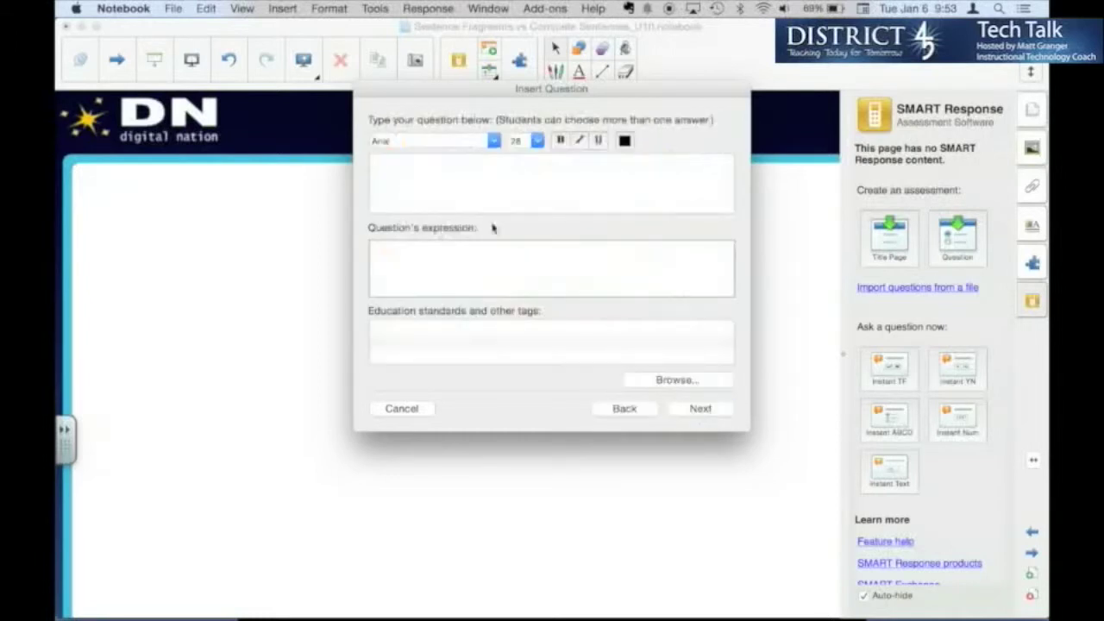
{"action": "type", "text": "Select the sent"}
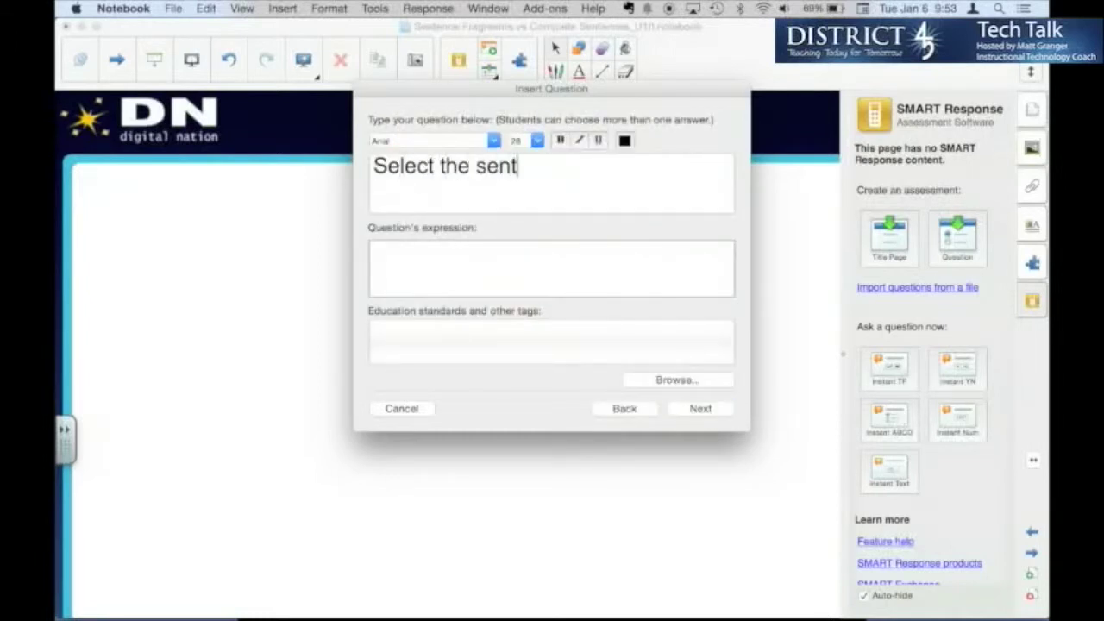
{"action": "type", "text": "ence fragments."}
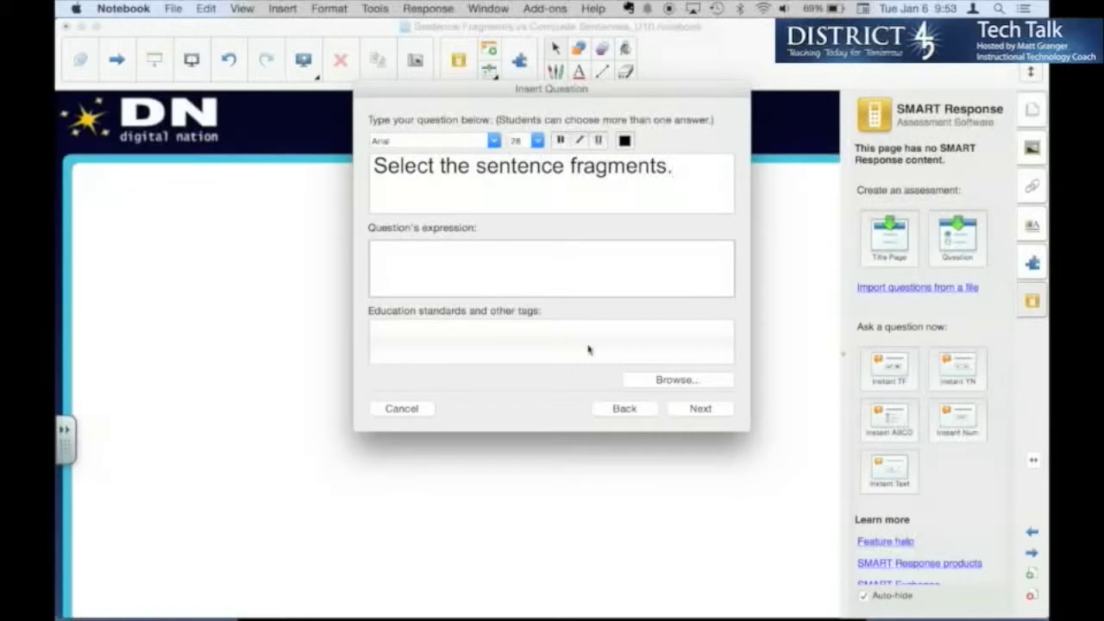
{"action": "left_click", "coordinate": [701, 409]}
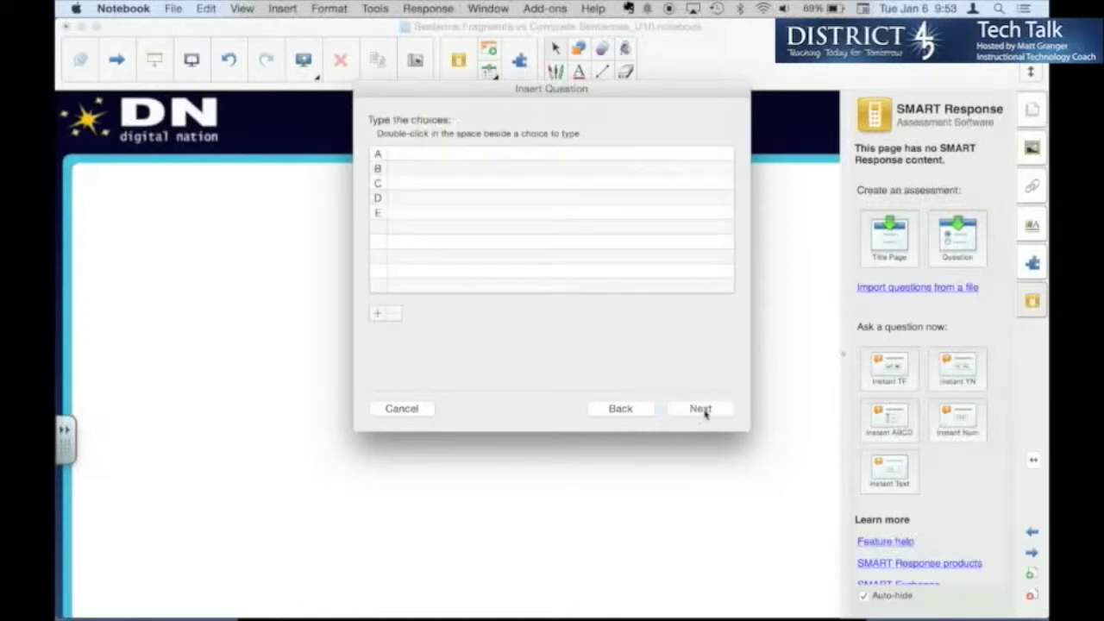
Delete the fifth choice E and enter choice A as 'Ate a hamburger.'.
{"action": "left_click", "coordinate": [399, 155]}
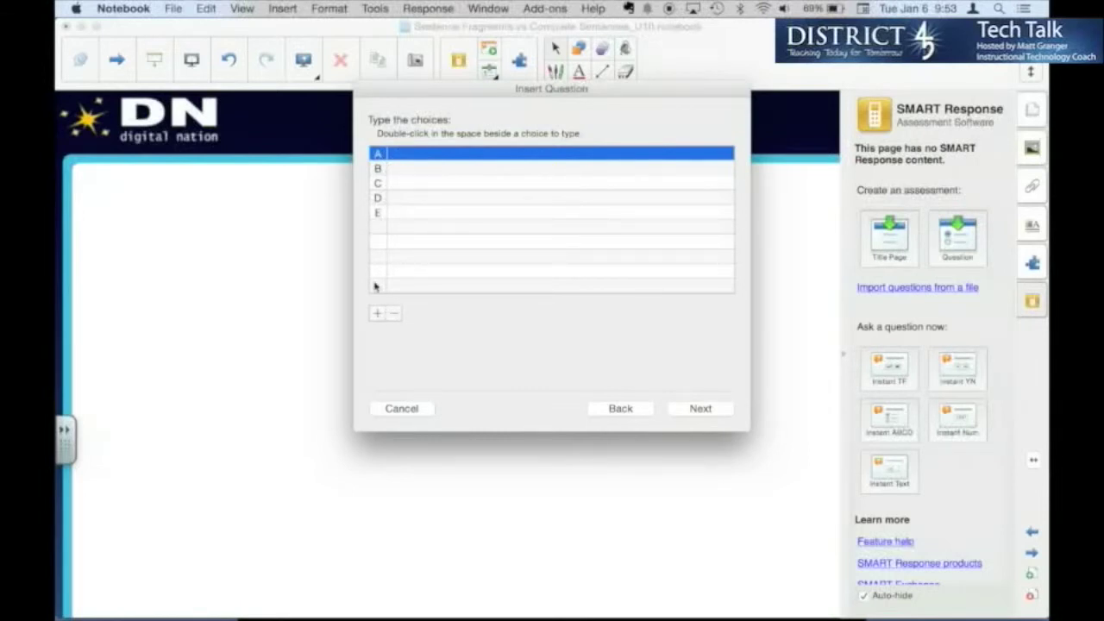
{"action": "left_click", "coordinate": [377, 215]}
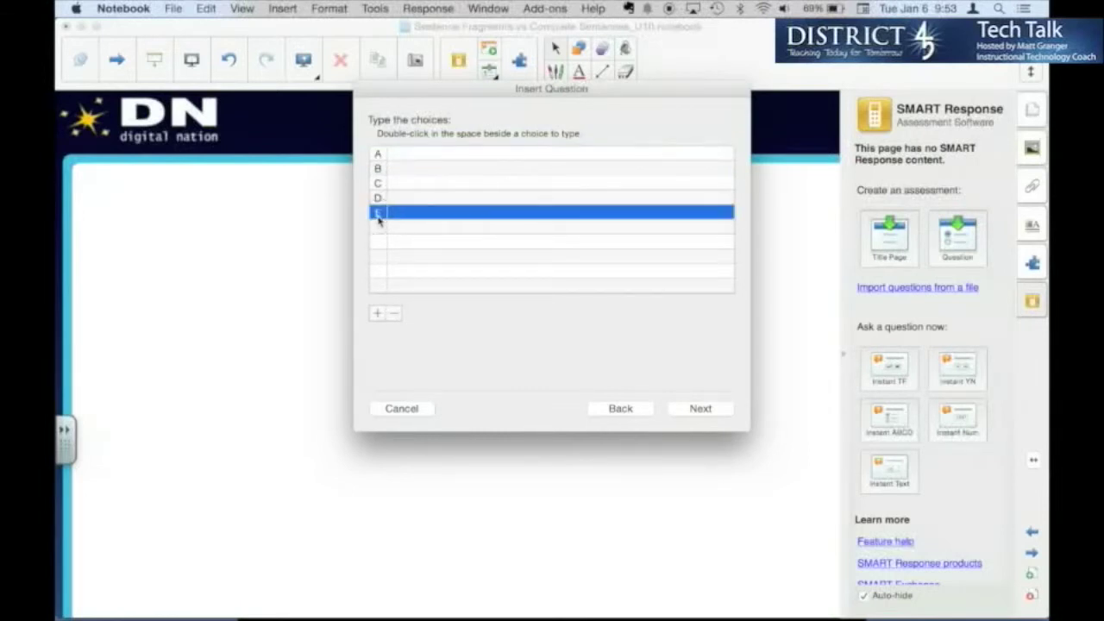
{"action": "left_click", "coordinate": [394, 316]}
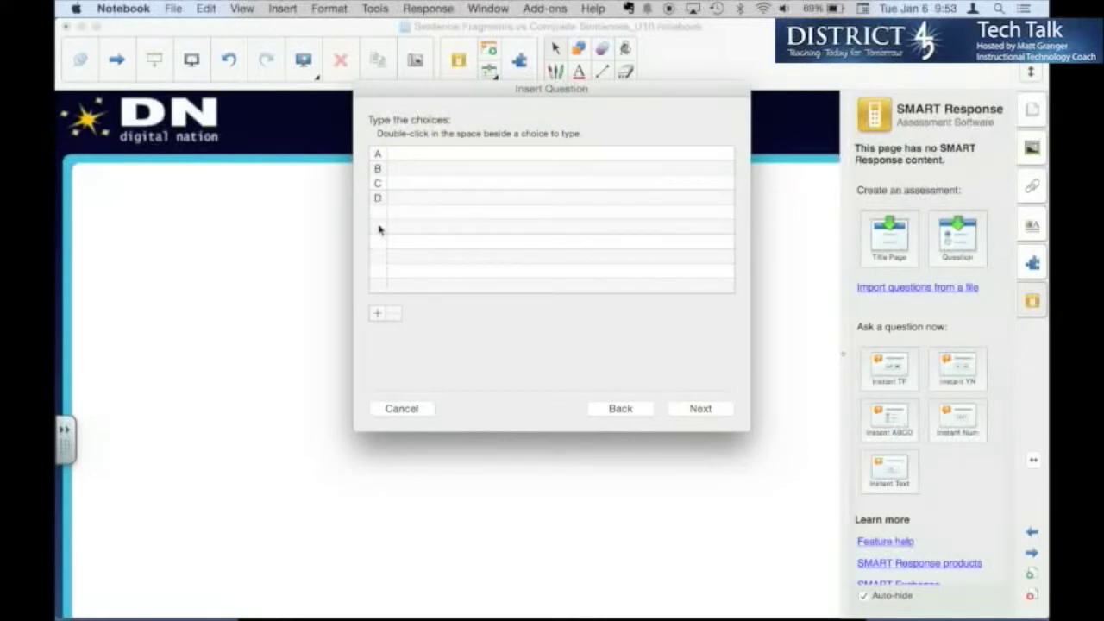
{"action": "left_click", "coordinate": [395, 154]}
{"action": "double_click", "coordinate": [405, 155]}
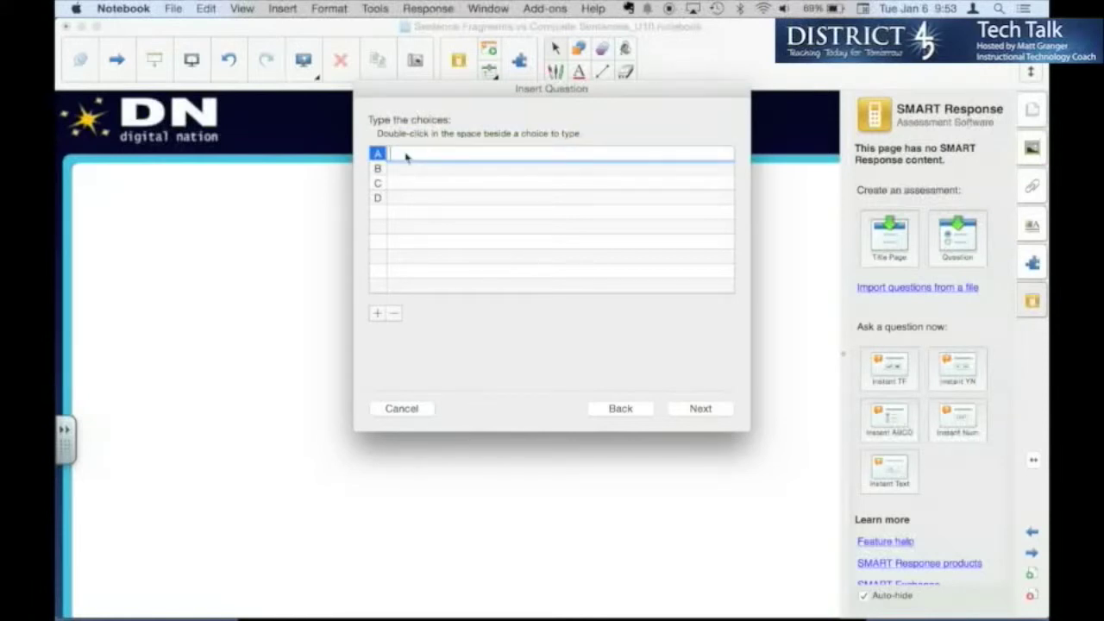
{"action": "type", "text": "Ate"}
{"action": "key", "text": "BackSpace"}
{"action": "key", "text": "BackSpace"}
{"action": "key", "text": "BackSpace"}
{"action": "type", "text": "Ate a hamburger"}
{"action": "key", "text": "Return"}
Fill choices B–D: 'The car wouldn't start.', 'It was too cold.', 'Was late to school.'.
{"action": "left_click", "coordinate": [394, 167]}
{"action": "double_click", "coordinate": [405, 168]}
{"action": "type", "text": "The car wo"}
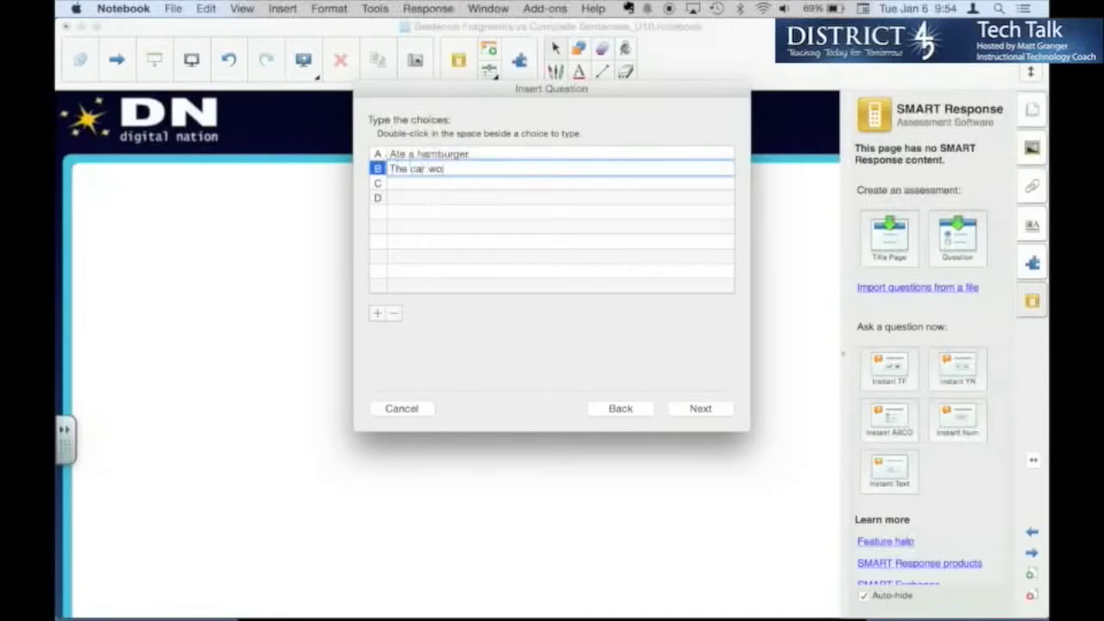
{"action": "type", "text": "uldn't start."}
{"action": "key", "text": "Return"}
{"action": "key", "text": "Return"}
{"action": "type", "text": "It was"}
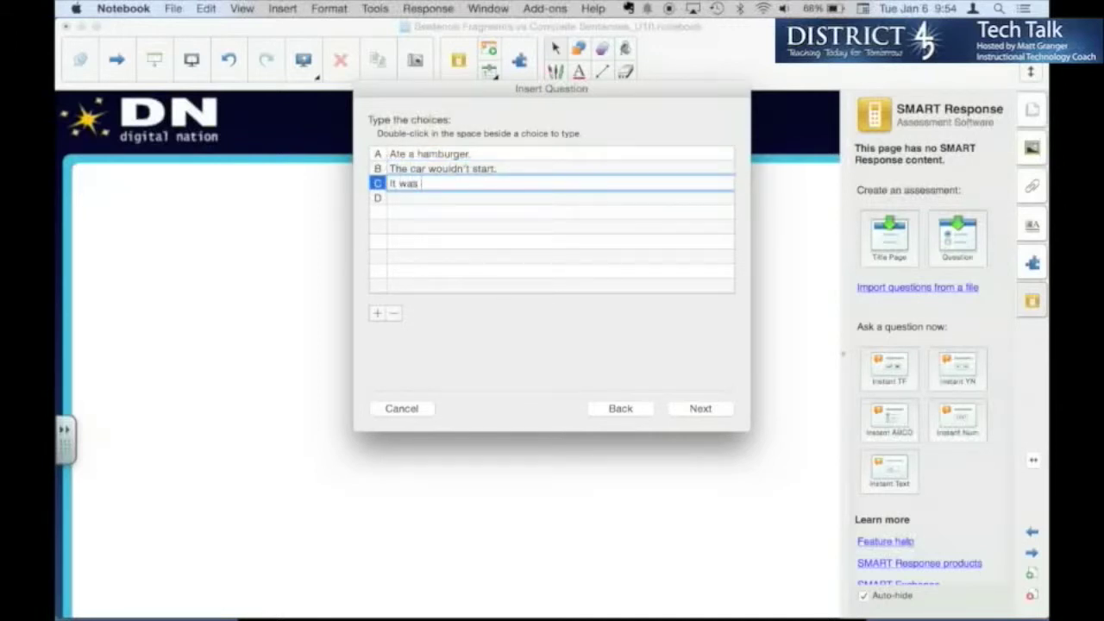
{"action": "type", "text": " too cold."}
{"action": "key", "text": "Return"}
{"action": "key", "text": "Return"}
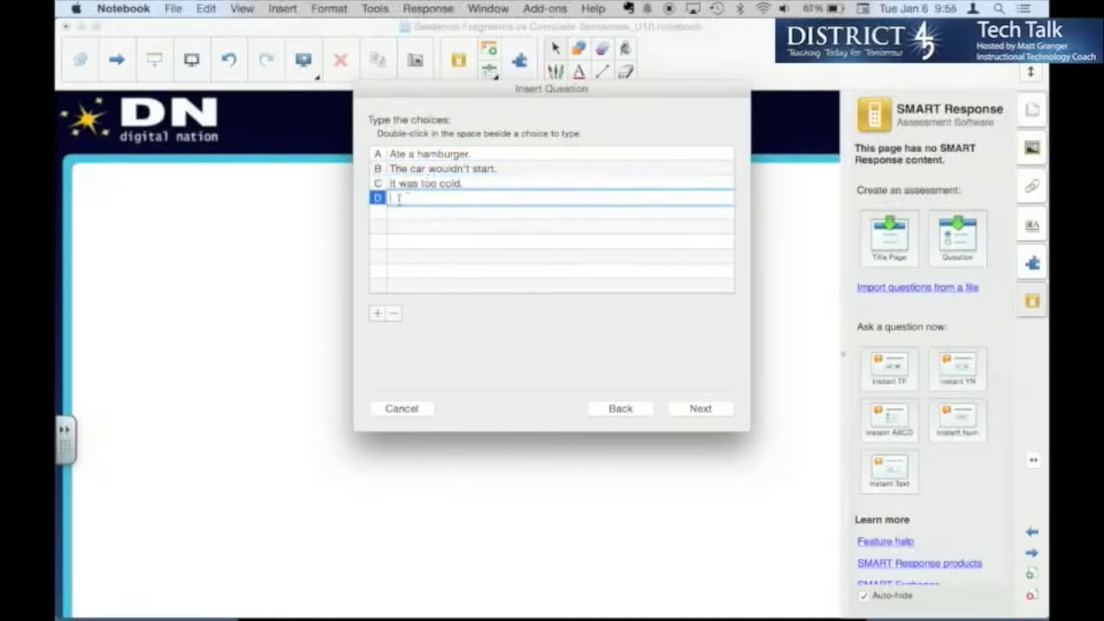
{"action": "type", "text": "was late to school."}
{"action": "key", "text": "super+Left"}
{"action": "key", "text": "Delete"}
{"action": "type", "text": "W"}
{"action": "left_click", "coordinate": [700, 410]}
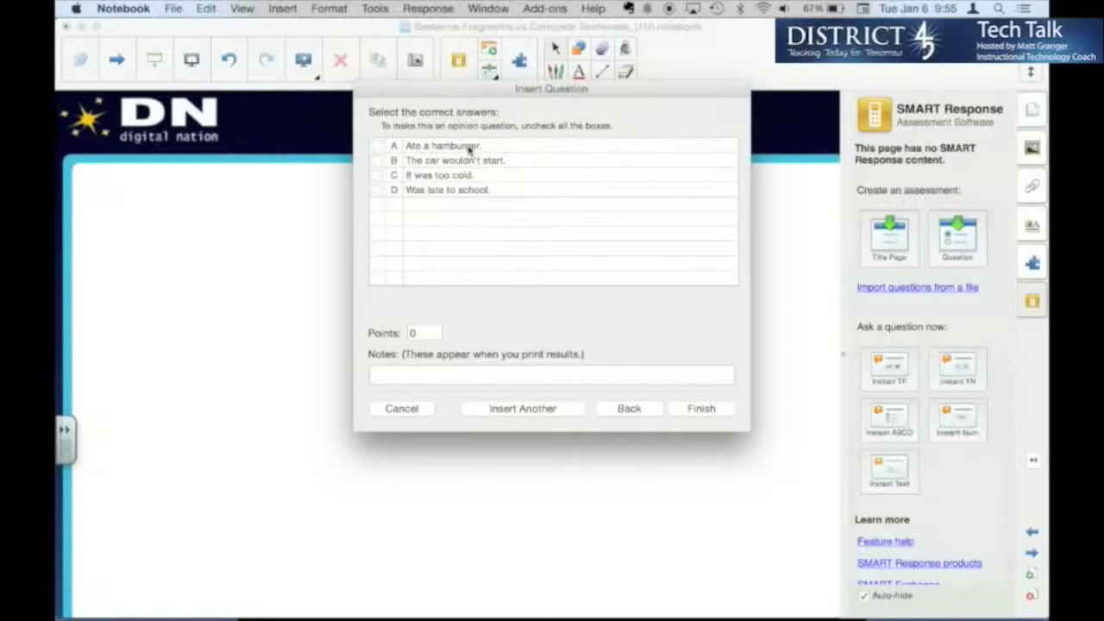
Mark choices A and D correct, finish the question, and accept adding a title page.
{"action": "left_click", "coordinate": [377, 146]}
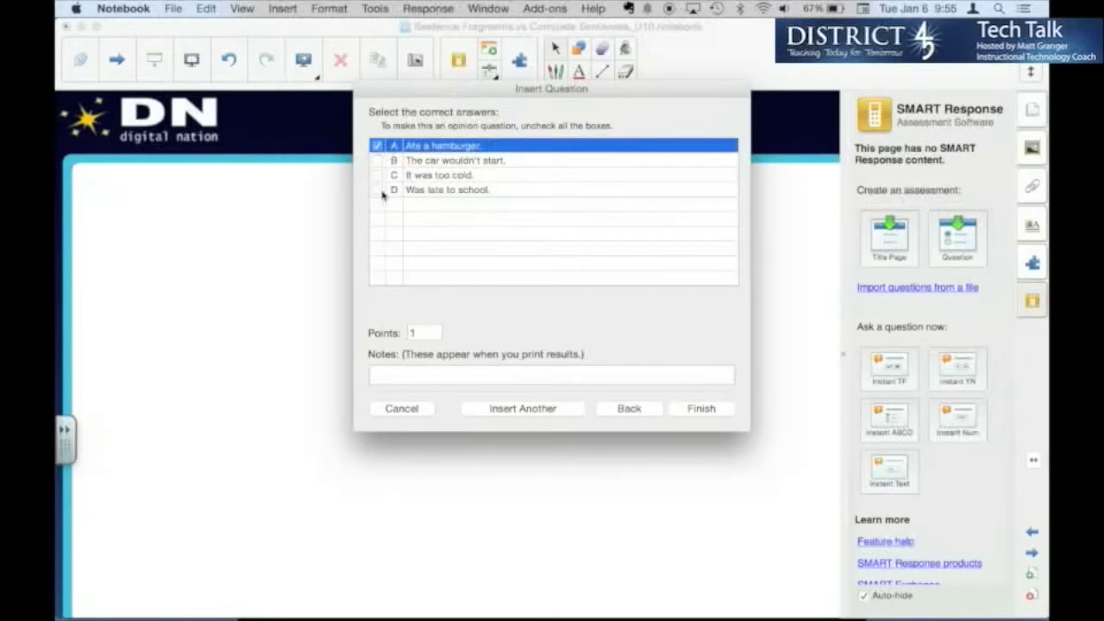
{"action": "left_click", "coordinate": [377, 189]}
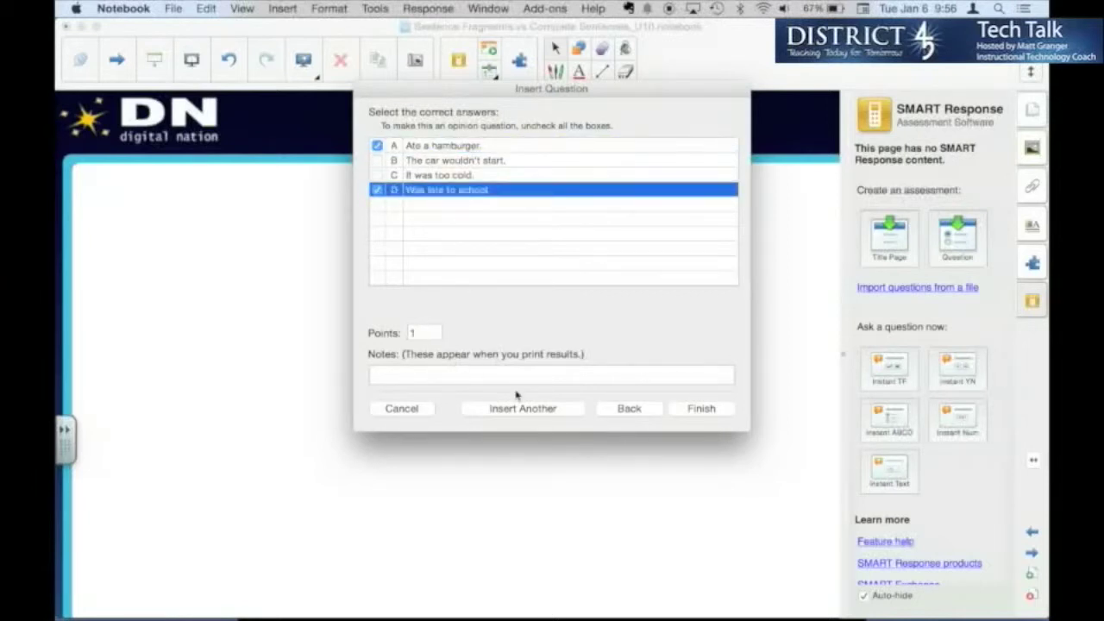
{"action": "left_click", "coordinate": [702, 408]}
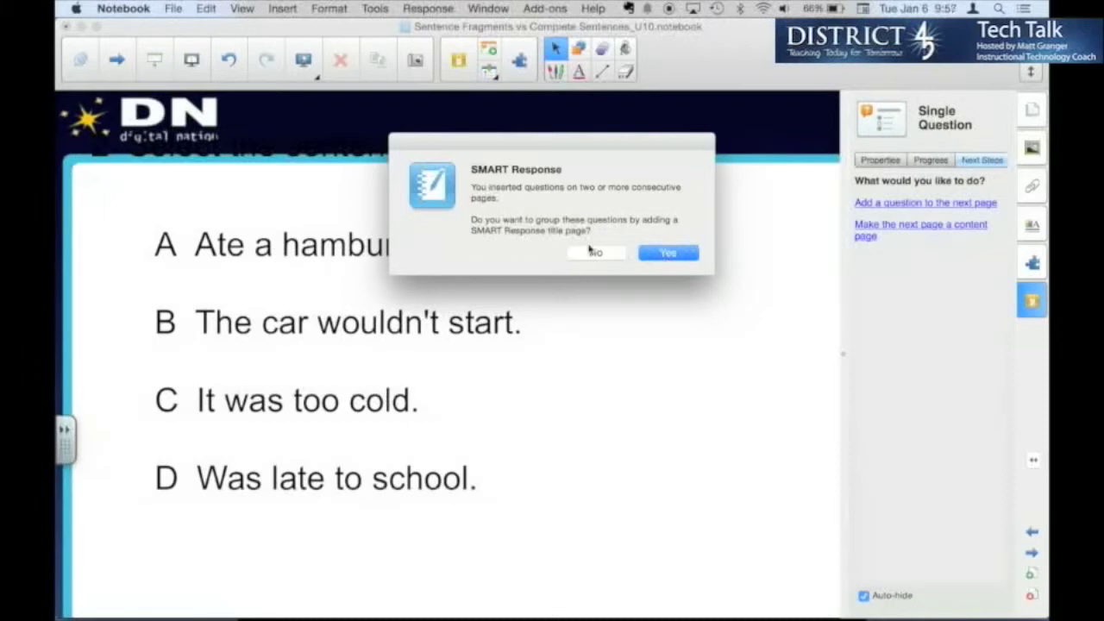
{"action": "left_click", "coordinate": [664, 253]}
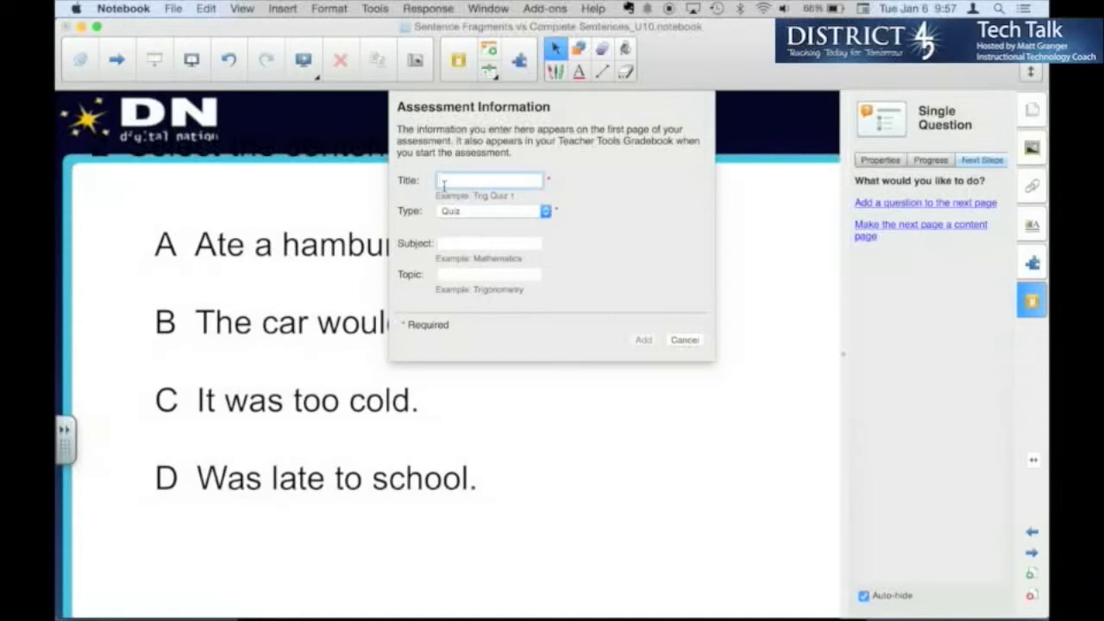
Title the assessment 'Sentence Fragments', keeping Quiz as its type.
{"action": "type", "text": "Sentence Fragments"}
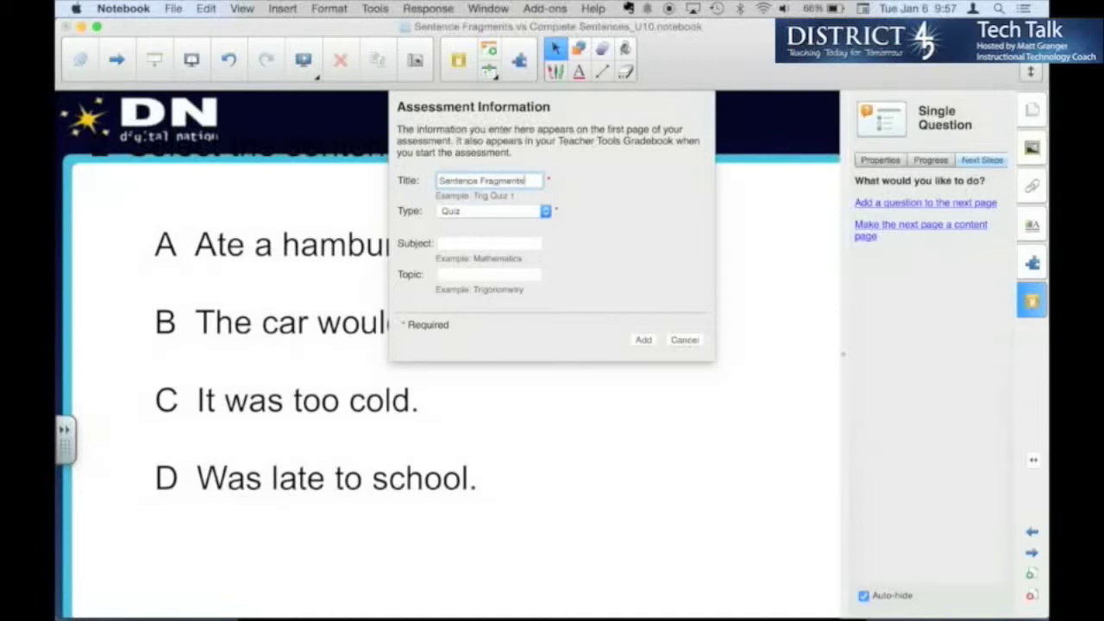
{"action": "left_click", "coordinate": [453, 212]}
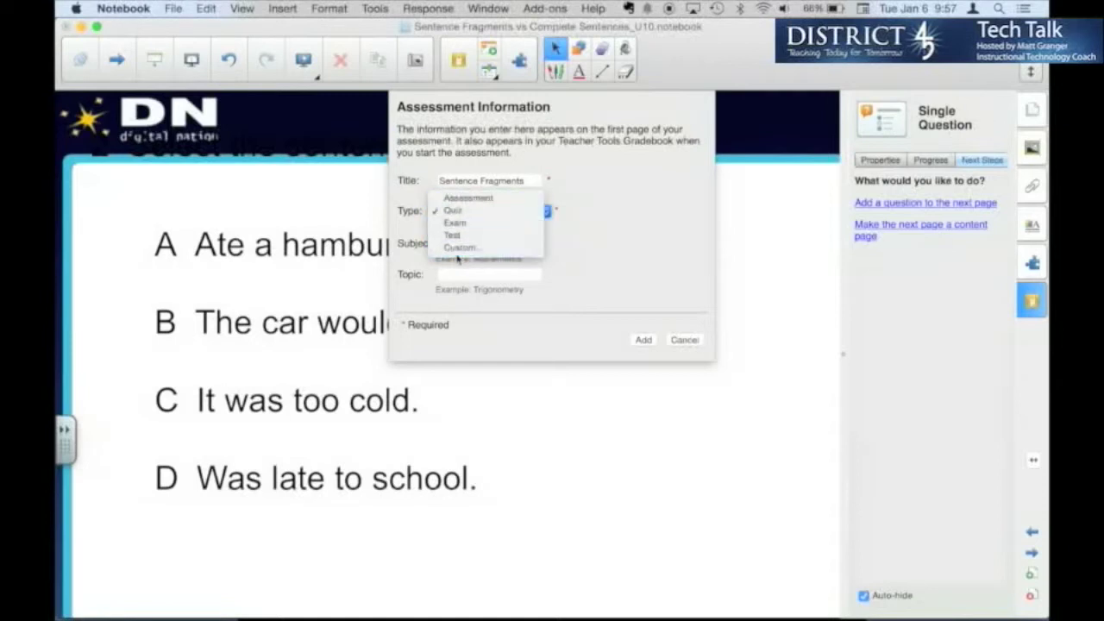
{"action": "left_click", "coordinate": [457, 258]}
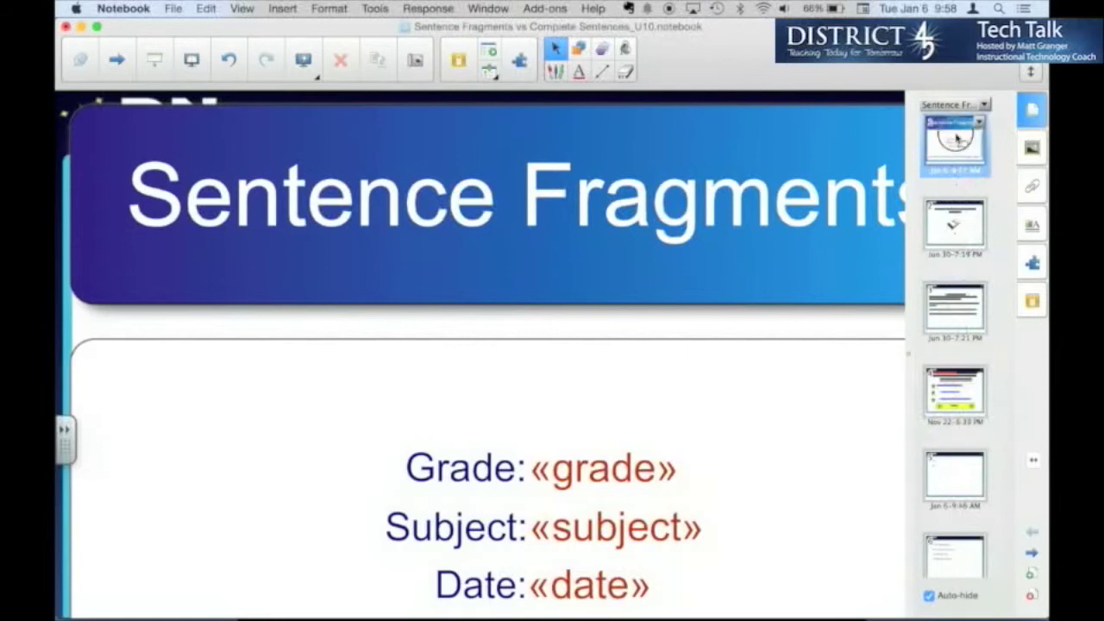
Move the Sentence Fragments title page to fourth place and show the 'Joe went to the pool.' question page.
{"action": "left_click_drag", "start_coordinate": [955, 138], "coordinate": [956, 396]}
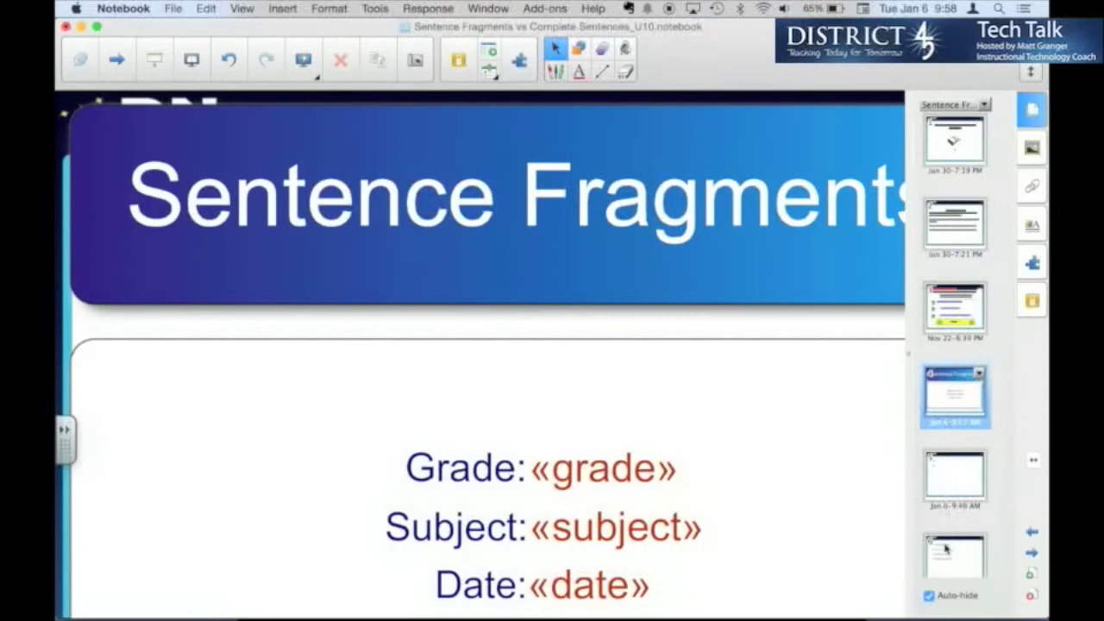
{"action": "left_click", "coordinate": [948, 306]}
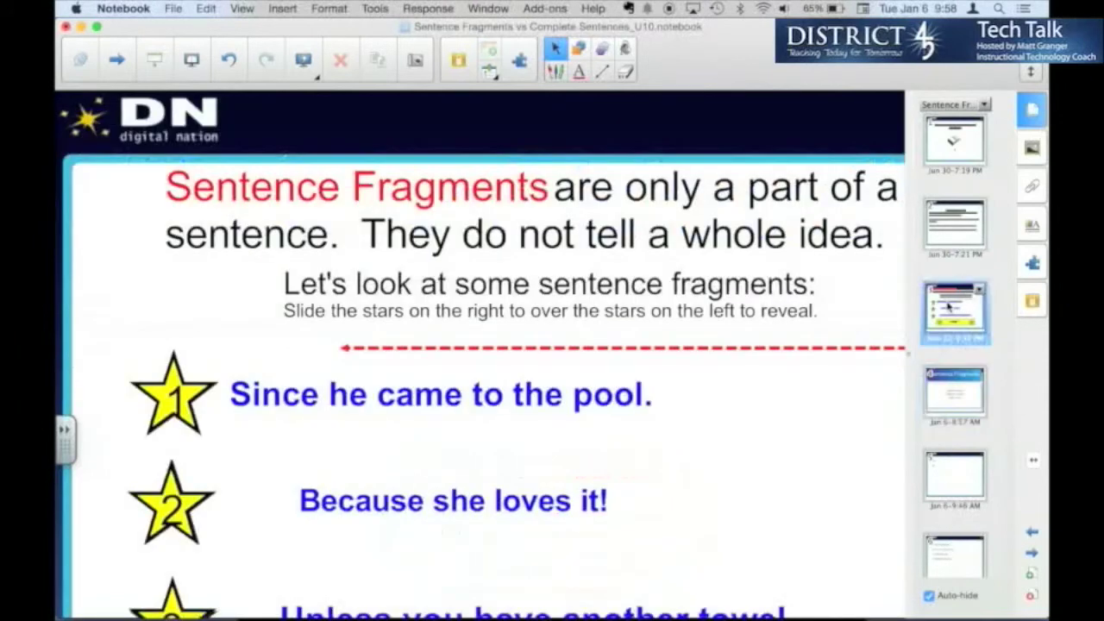
{"action": "left_click", "coordinate": [955, 399]}
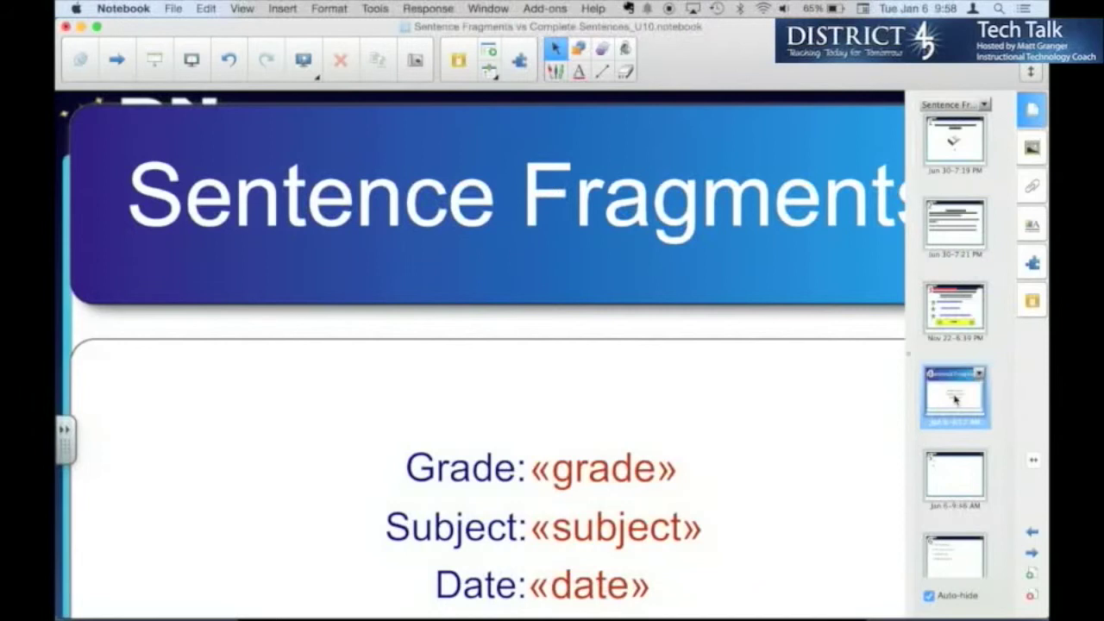
{"action": "left_click", "coordinate": [961, 476]}
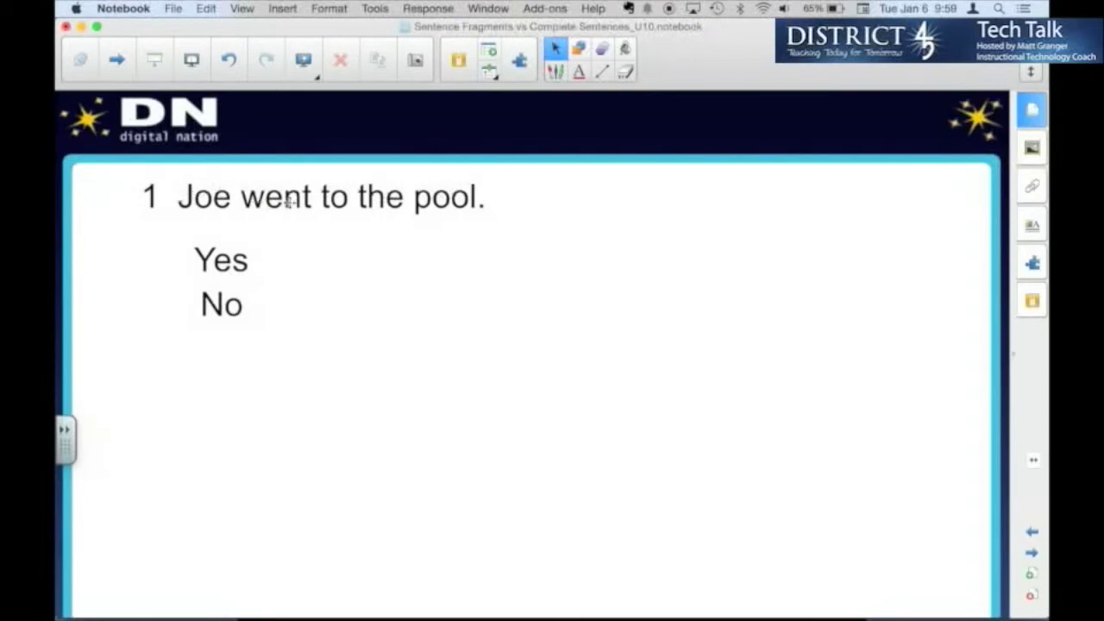
Add the direction 'Is this a sentence fragment?' and place '1 Joe went to the pool.' beneath it.
{"action": "left_click", "coordinate": [441, 345]}
{"action": "type", "text": "Is this a sentence"}
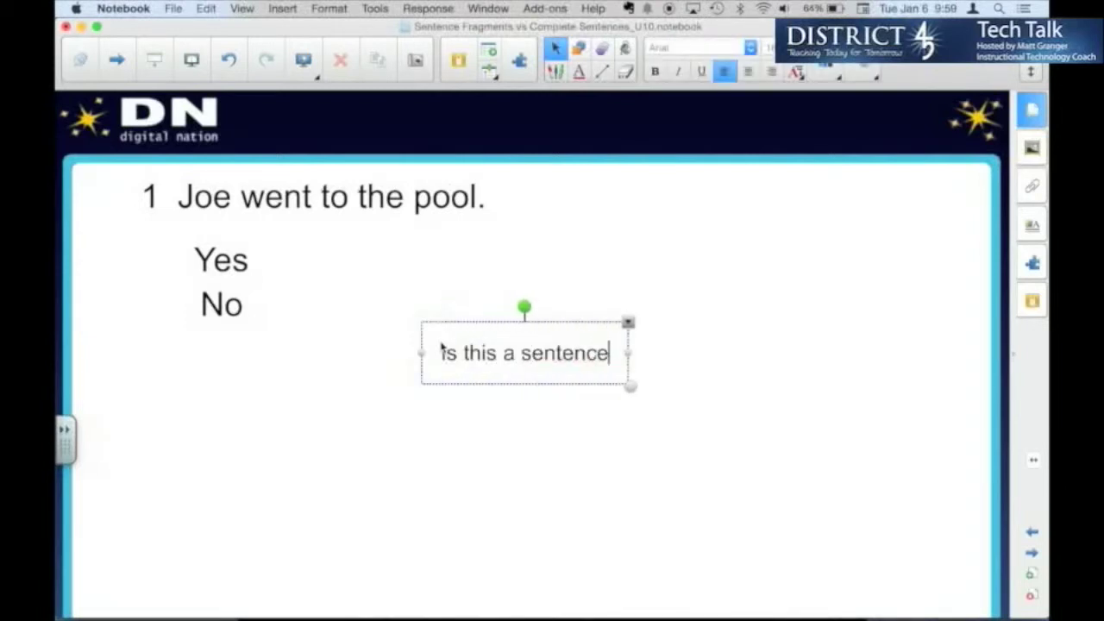
{"action": "type", "text": " fragment?"}
{"action": "left_click", "coordinate": [702, 238]}
{"action": "left_click_drag", "start_coordinate": [424, 201], "coordinate": [455, 228]}
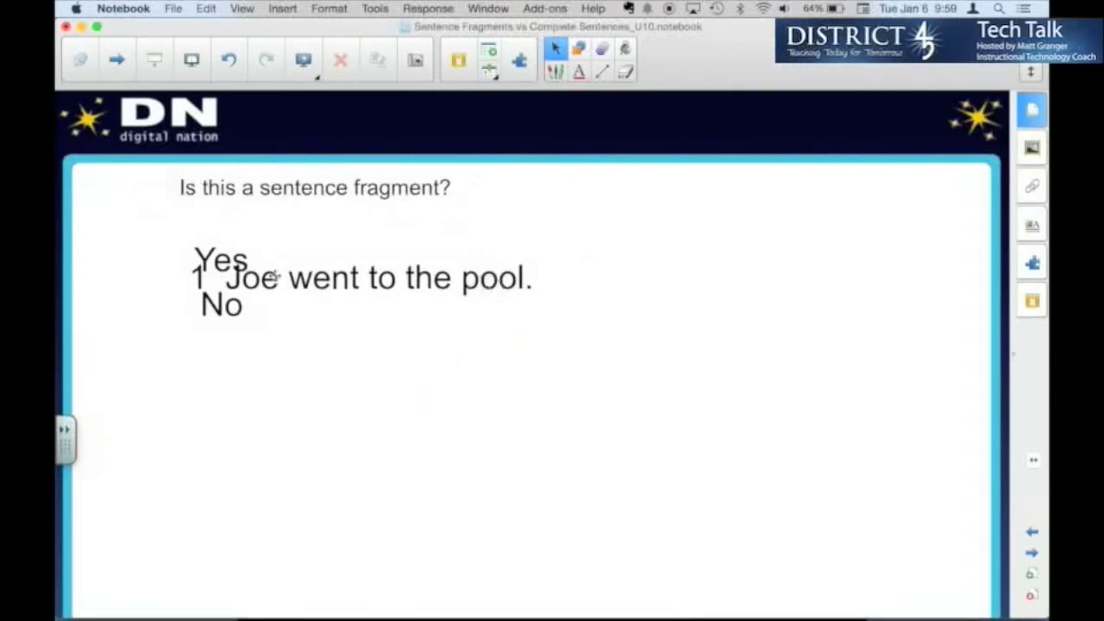
{"action": "left_click_drag", "start_coordinate": [221, 260], "coordinate": [196, 312]}
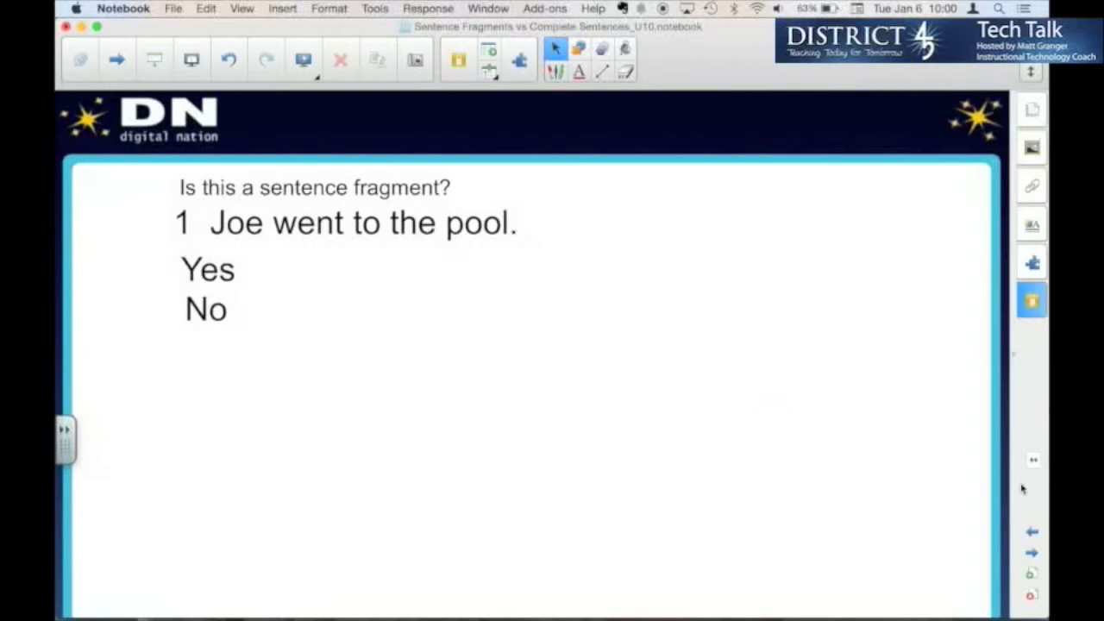
Return to the previous page about sentences that end too quickly.
{"action": "left_click", "coordinate": [1033, 534]}
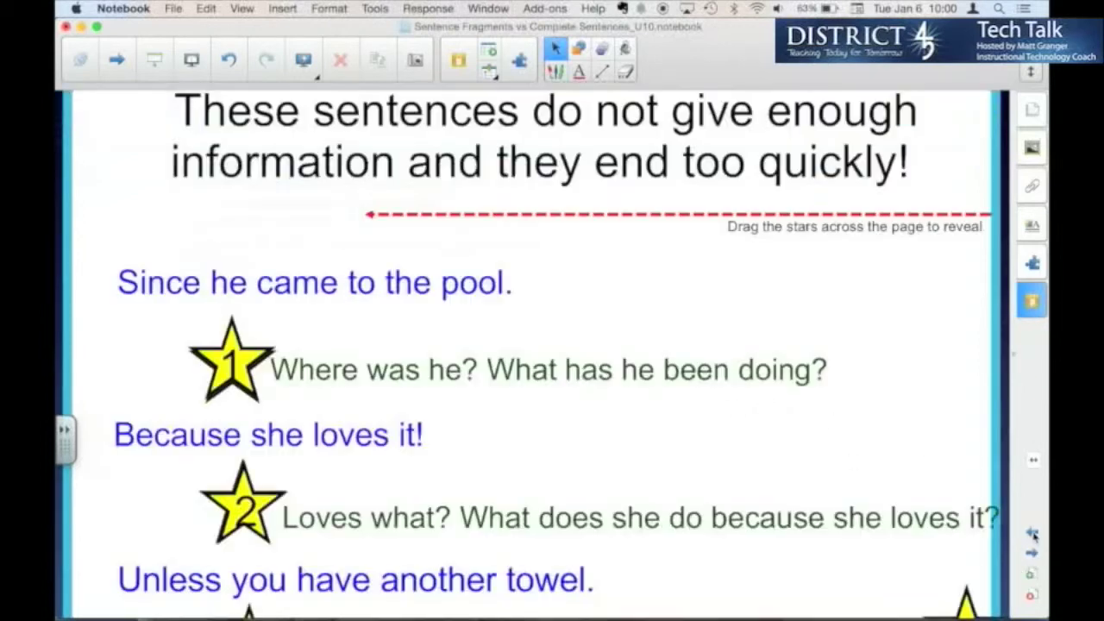